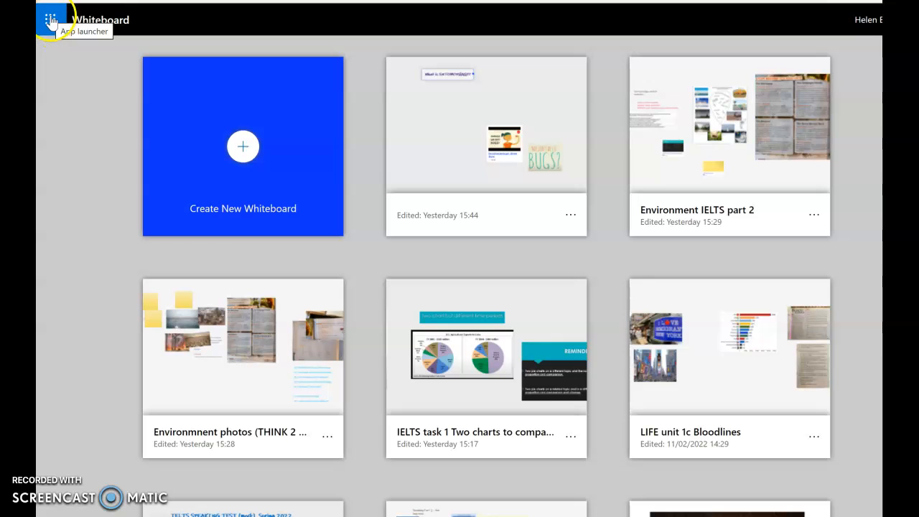
Create a new blank whiteboard and close its Create panel.
click(49, 22)
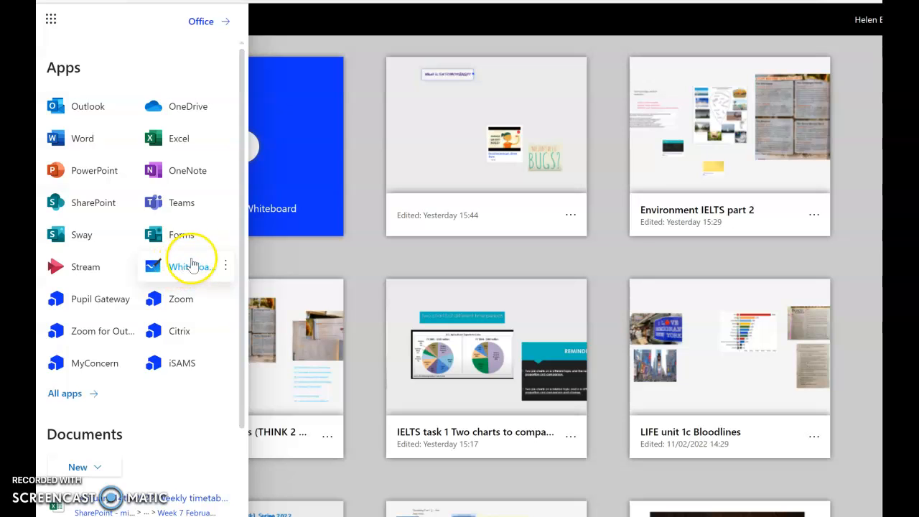
click(299, 177)
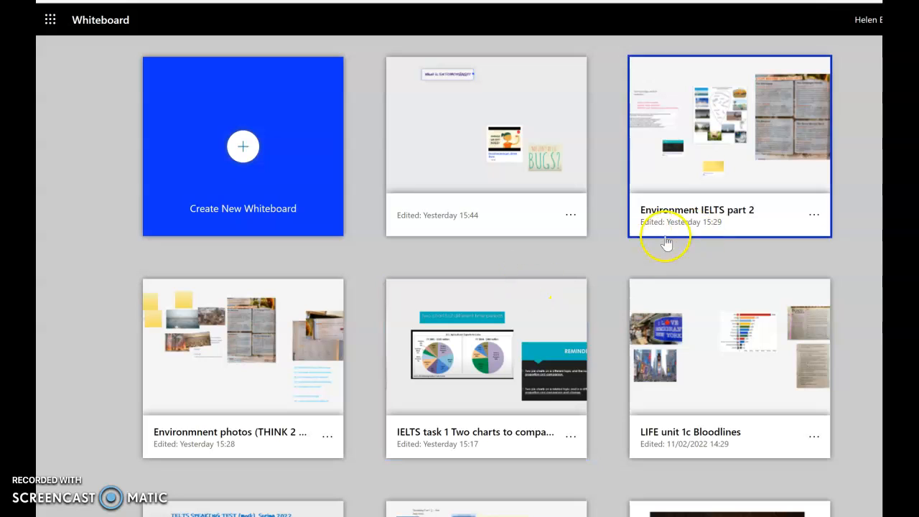
click(241, 147)
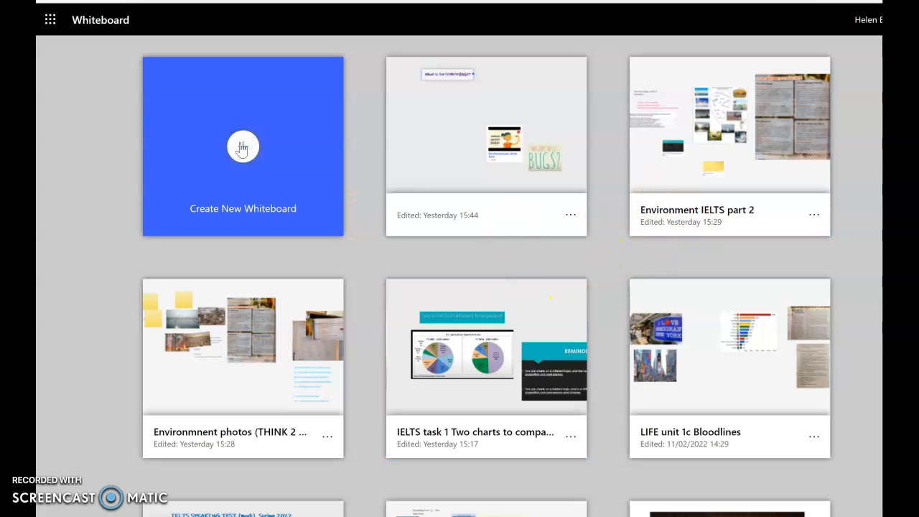
click(243, 148)
click(171, 68)
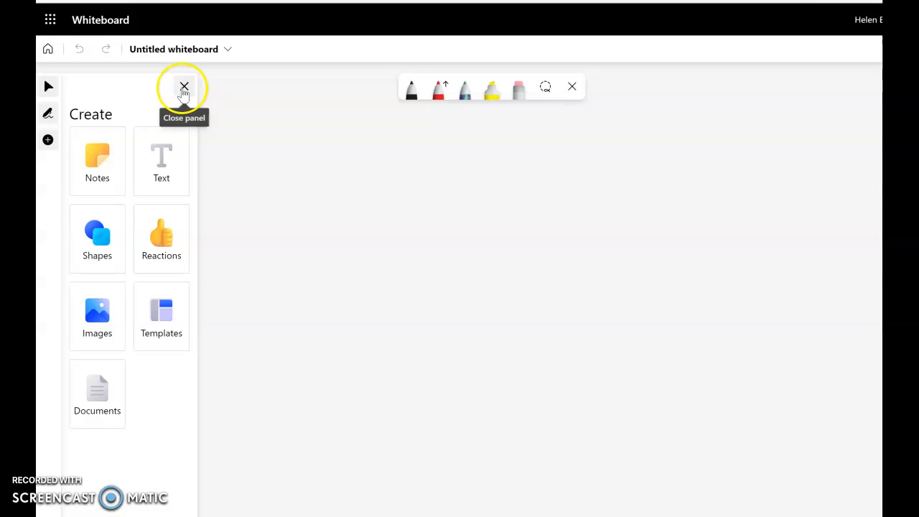
click(184, 88)
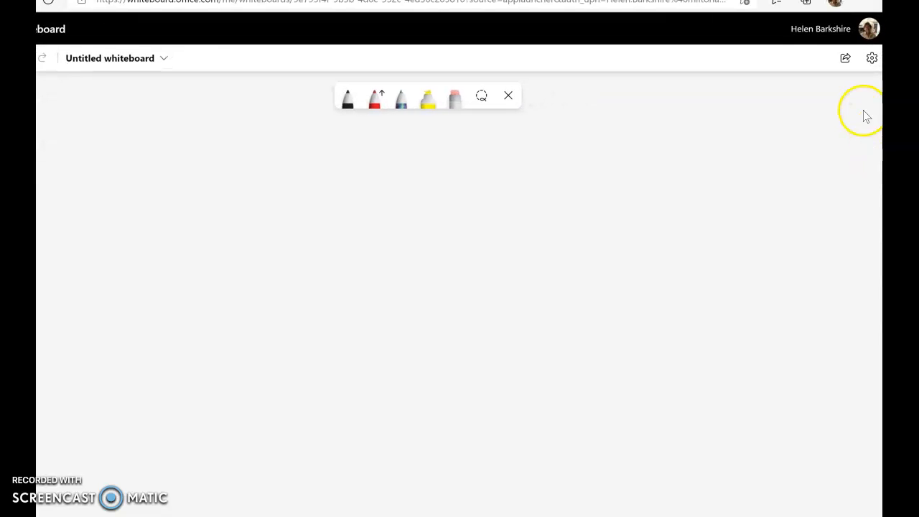
Open the untitled whiteboard in the Microsoft Whiteboard desktop app.
click(871, 57)
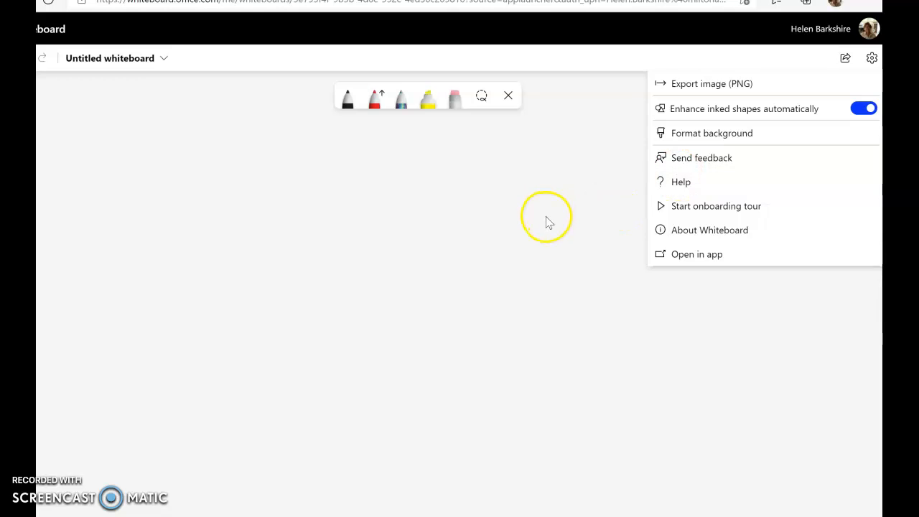
click(696, 256)
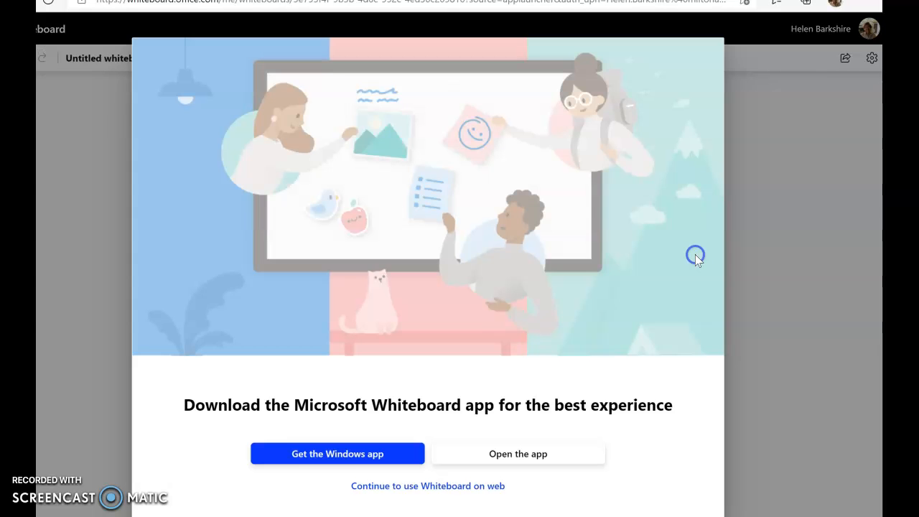
click(485, 455)
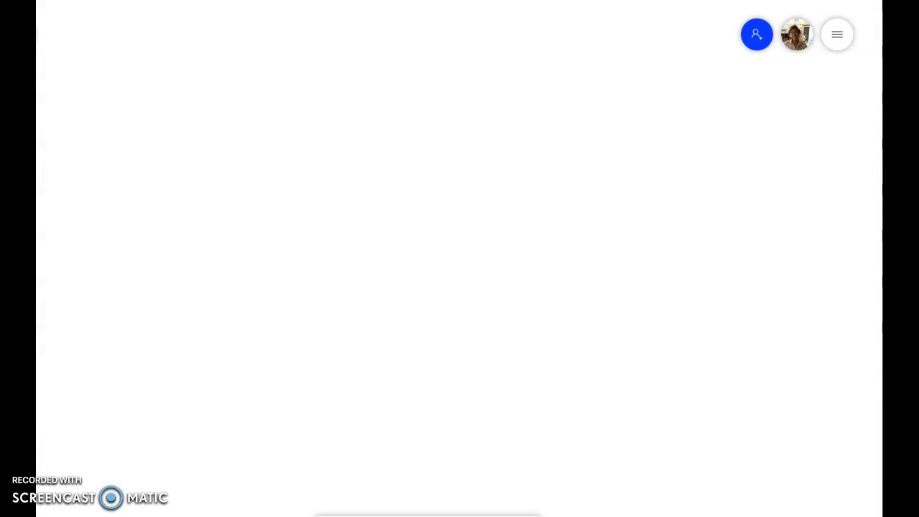
scroll(459, 258, down, 1)
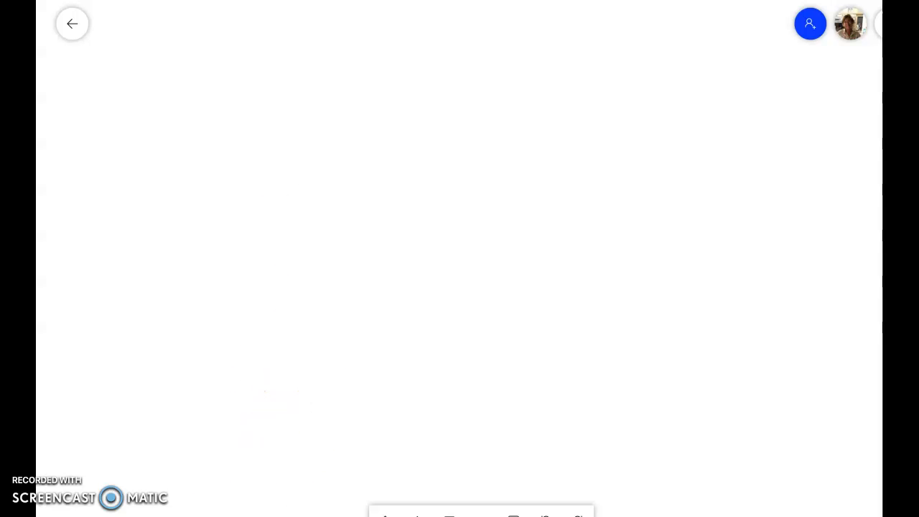
Switch to the browser's Bing image results for "love heart" and snip the dark-shaded red heart in the second row.
mouse_move(160, 516)
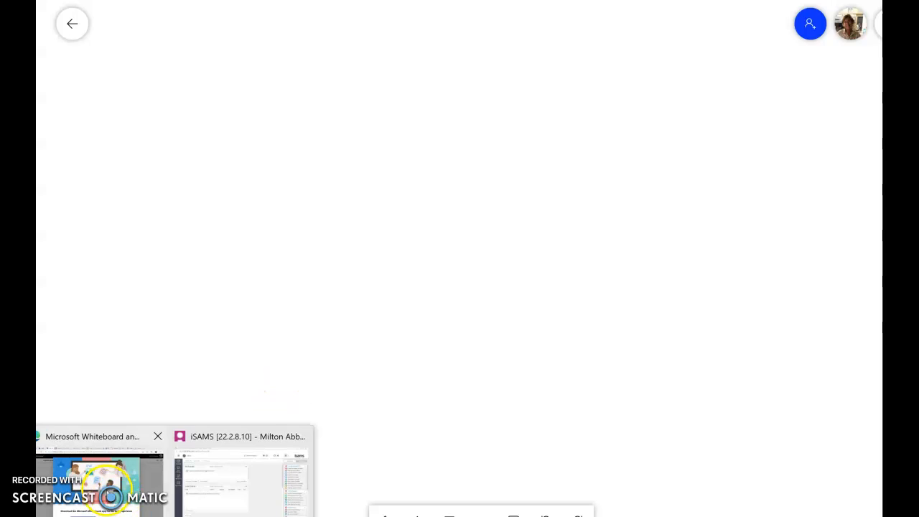
click(108, 496)
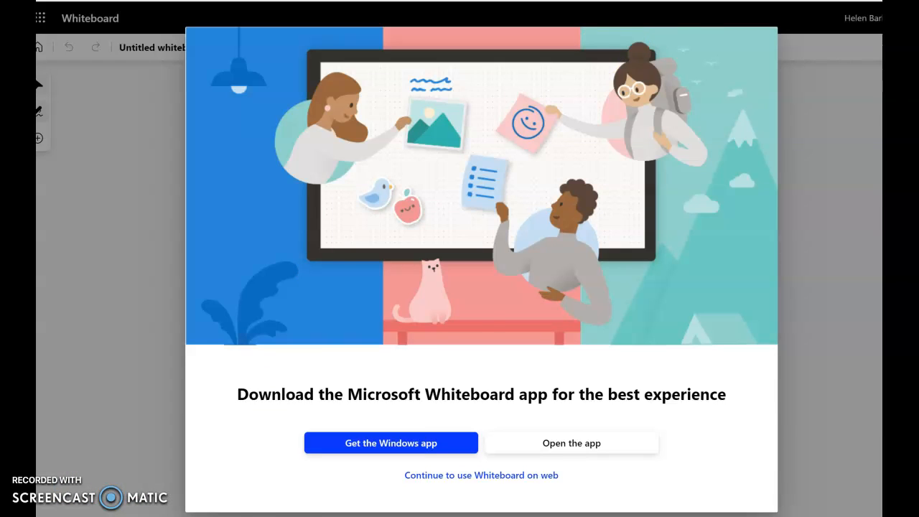
click(775, 1)
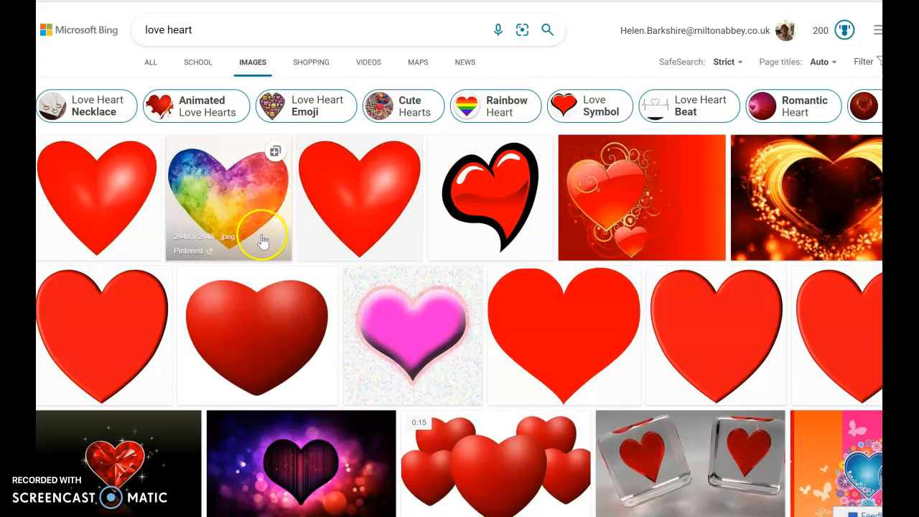
click(113, 172)
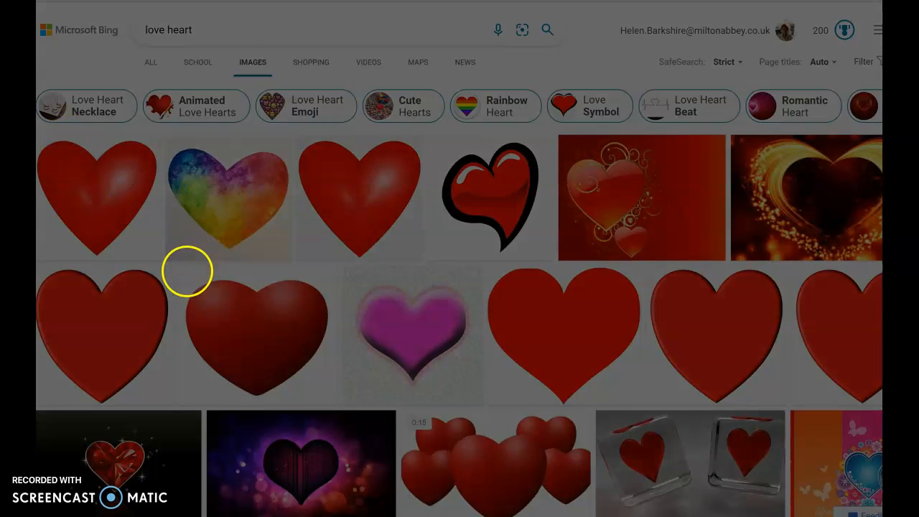
drag(187, 269, 342, 418)
Switch back to Microsoft Whiteboard, paste the heart snip, enlarge it and place it in the upper-left area of the board.
mouse_move(369, 516)
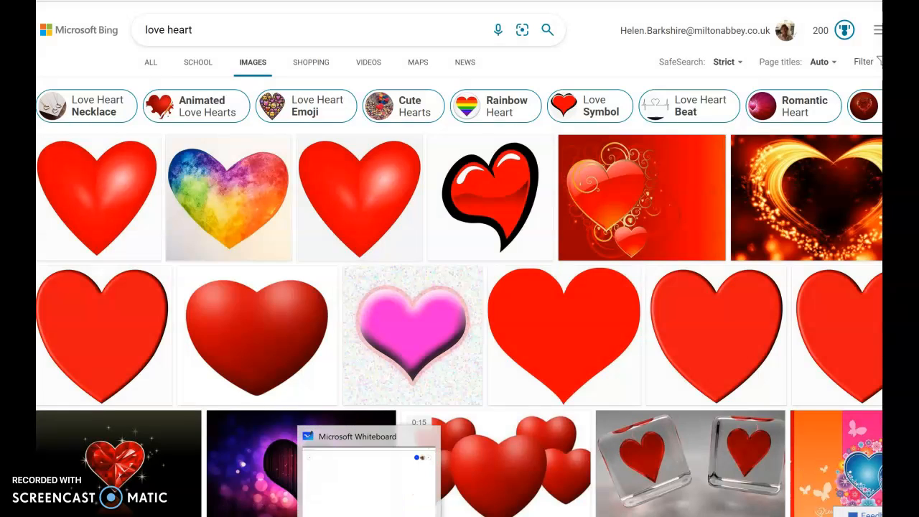
click(369, 496)
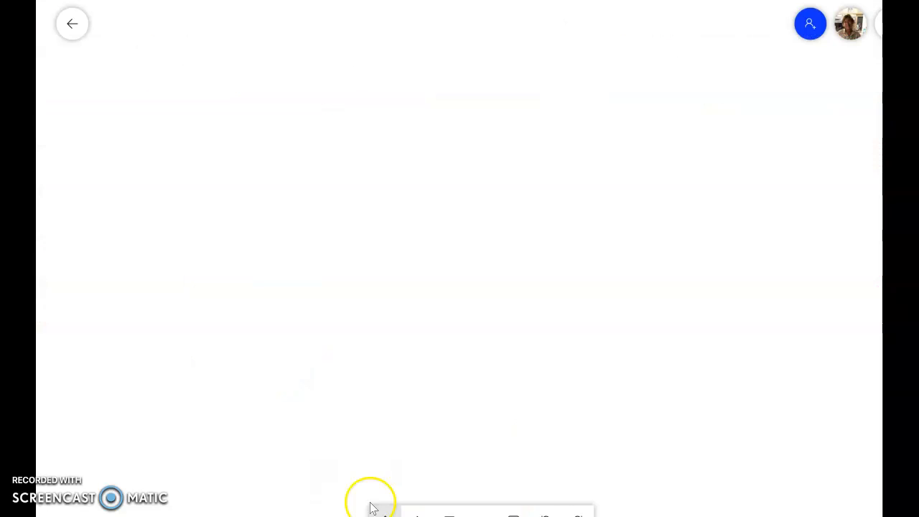
click(274, 253)
key(ctrl+v)
drag(273, 248, 478, 174)
drag(544, 234, 587, 262)
drag(452, 185, 449, 188)
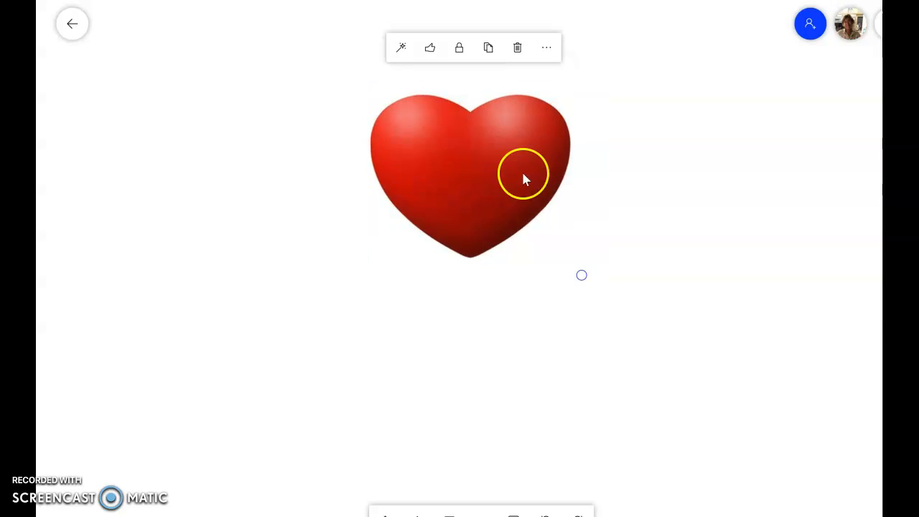
click(674, 140)
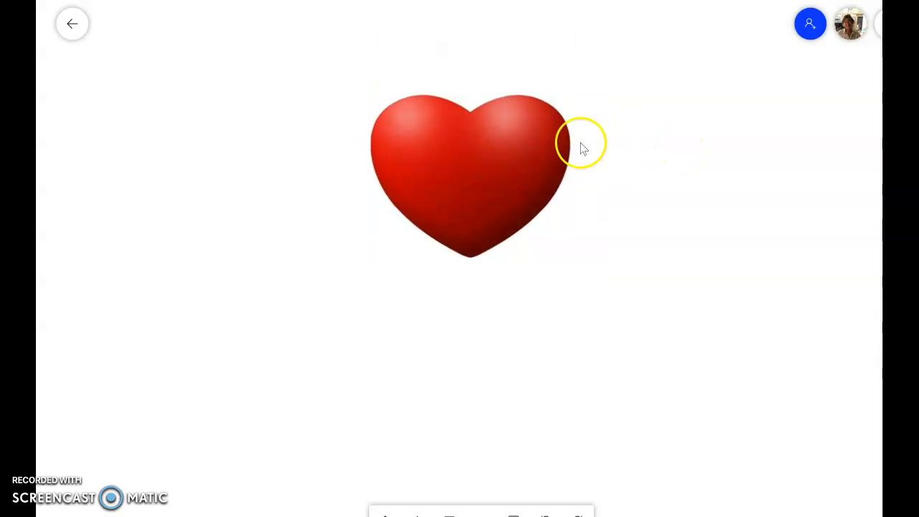
drag(462, 164, 221, 117)
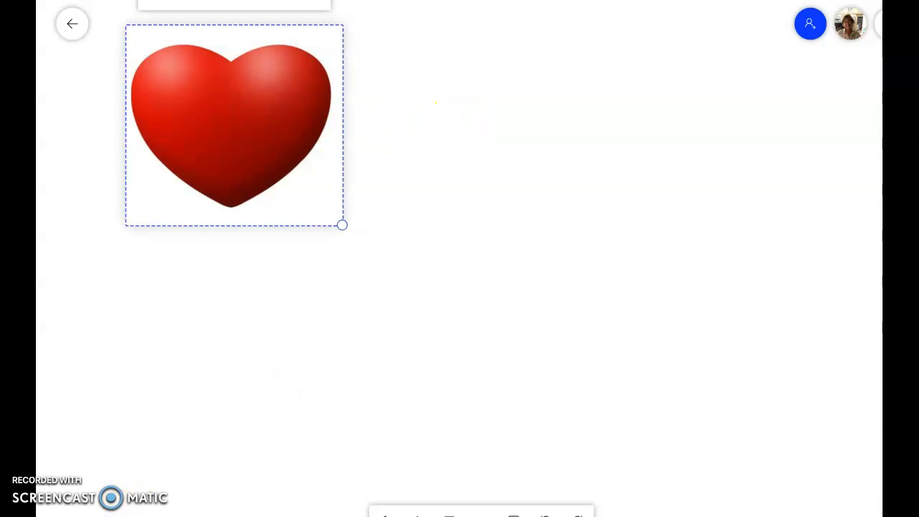
Switch to the British Council PDF in the browser and snip "Task 6 - How important is love anyway?" with its bullet list.
mouse_move(170, 516)
click(133, 485)
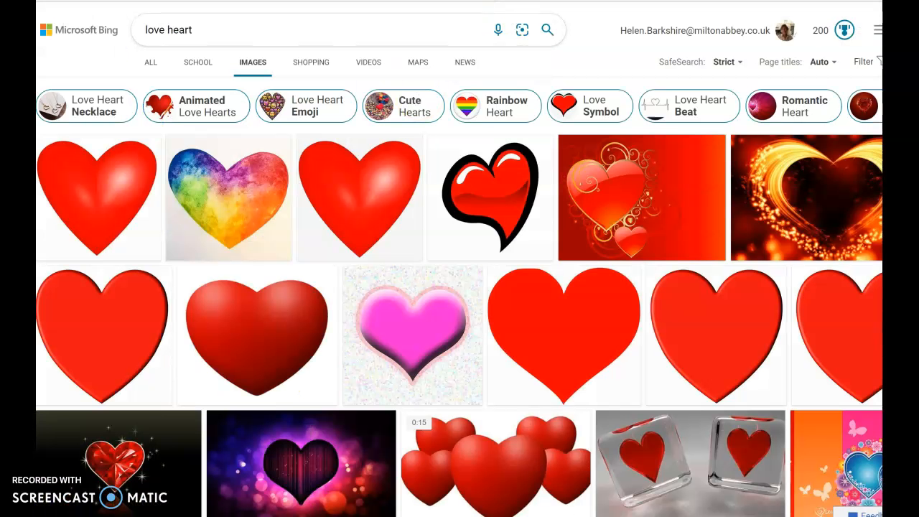
click(632, 1)
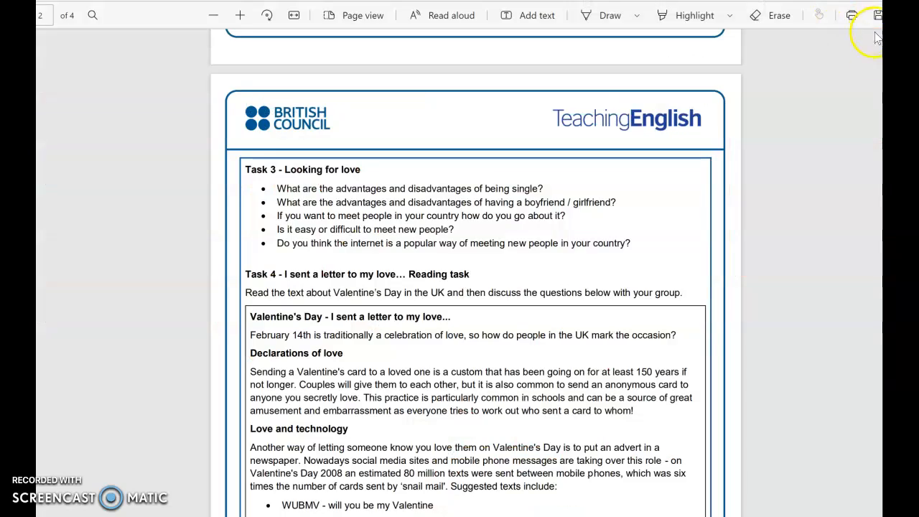
scroll(475, 273, down, 15)
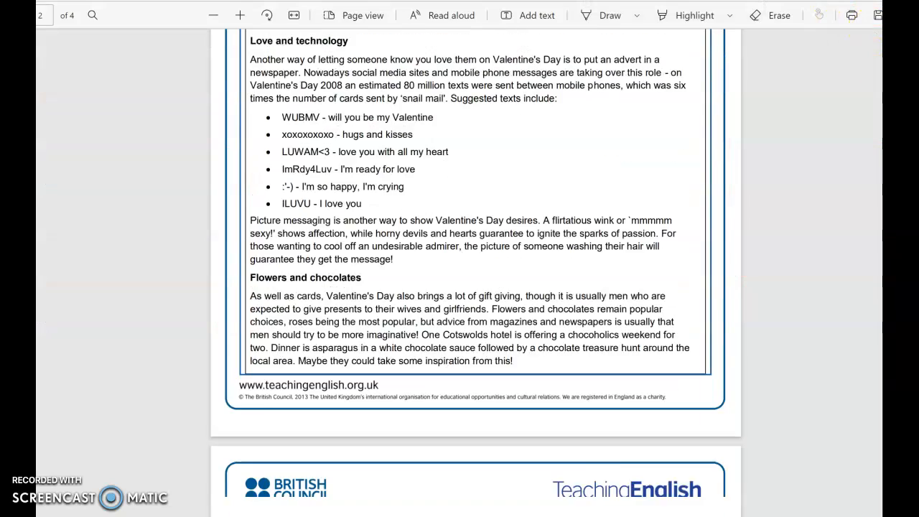
scroll(475, 272, down, 10)
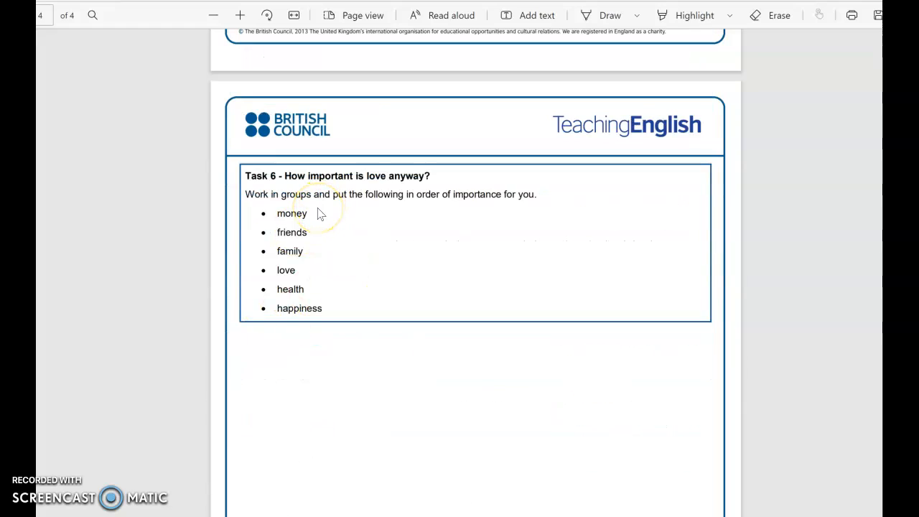
key(super+shift+s)
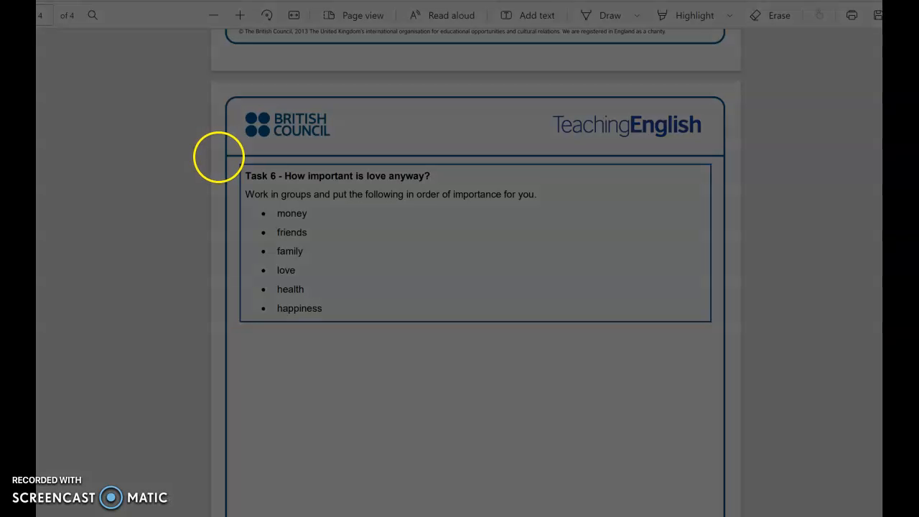
drag(240, 166, 548, 317)
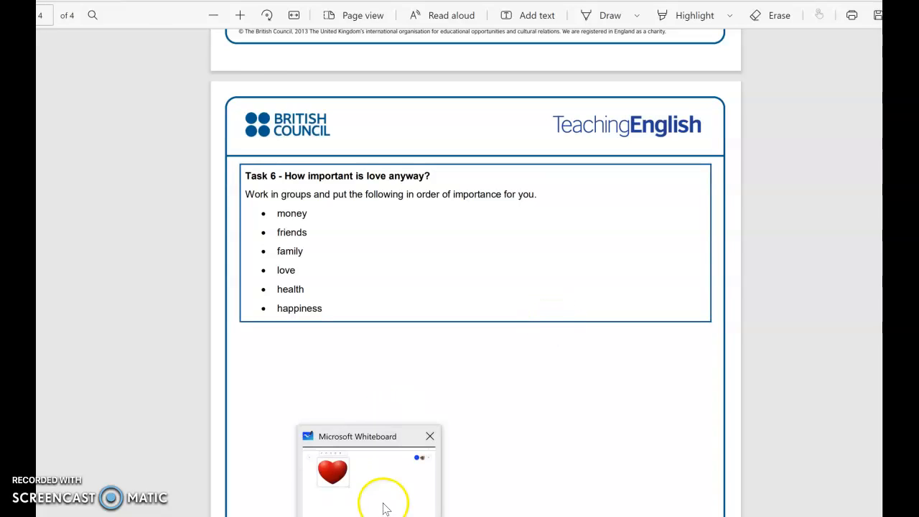
Switch back to Microsoft Whiteboard, paste the Task 6 snip, enlarge it and place it to the right of the heart.
click(381, 505)
click(483, 274)
key(ctrl+v)
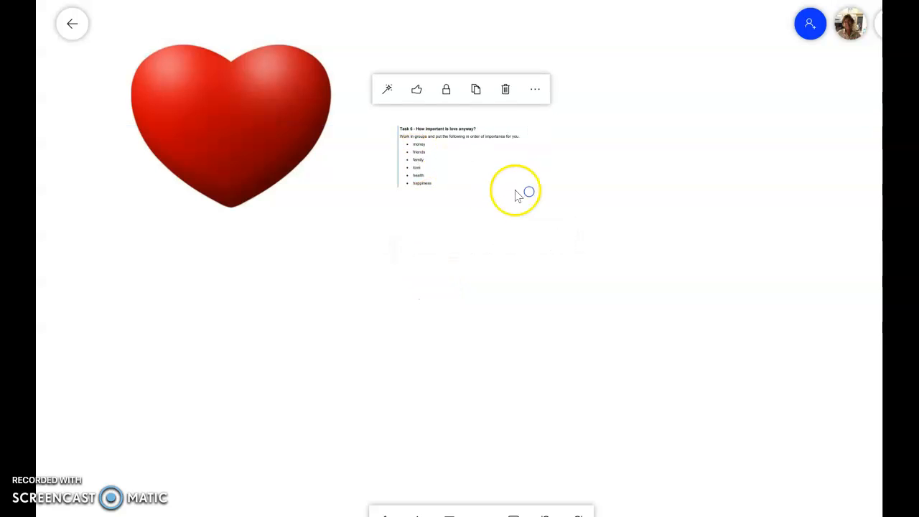
drag(549, 200, 622, 236)
drag(492, 184, 659, 194)
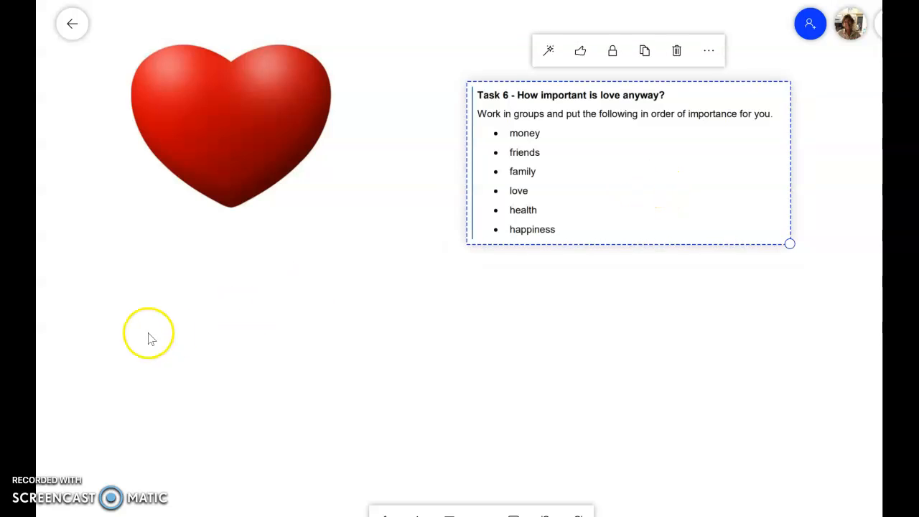
Add the text "Today is a special day - what is the origin of Valentines's day?" and place it just below the heart.
click(201, 267)
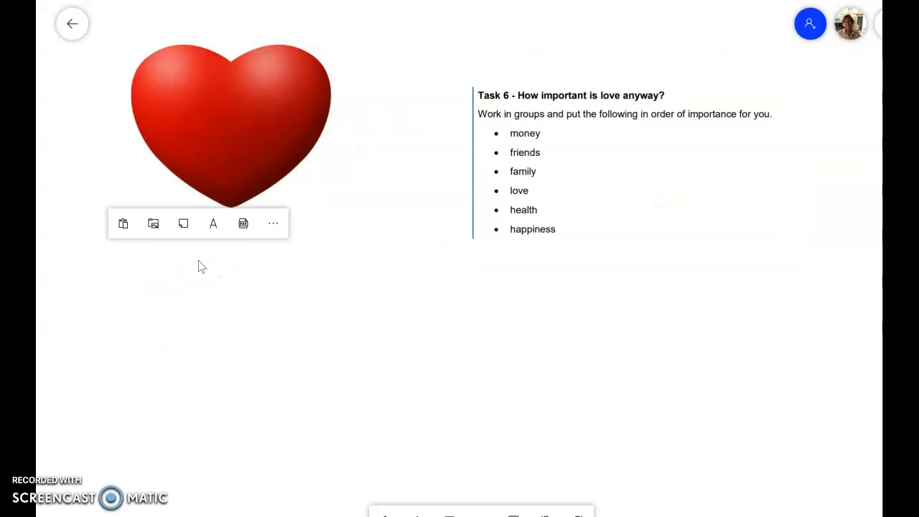
click(213, 222)
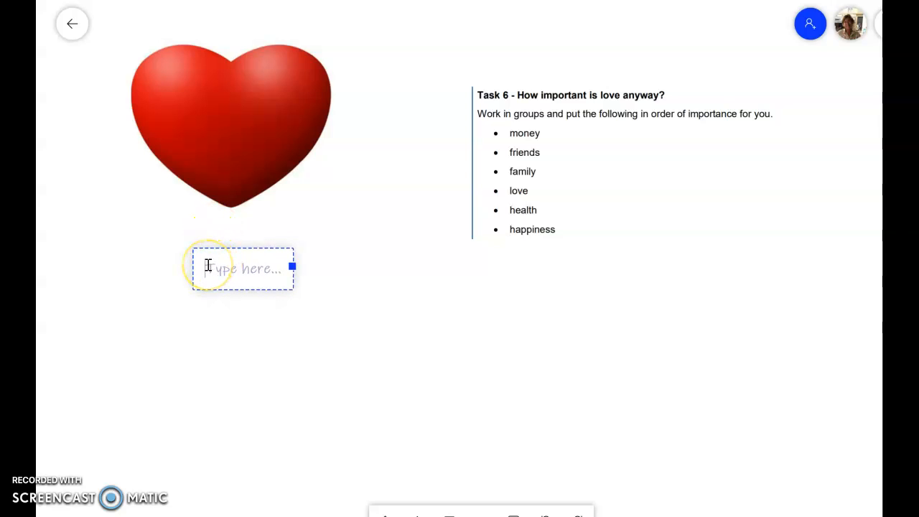
text(Today is)
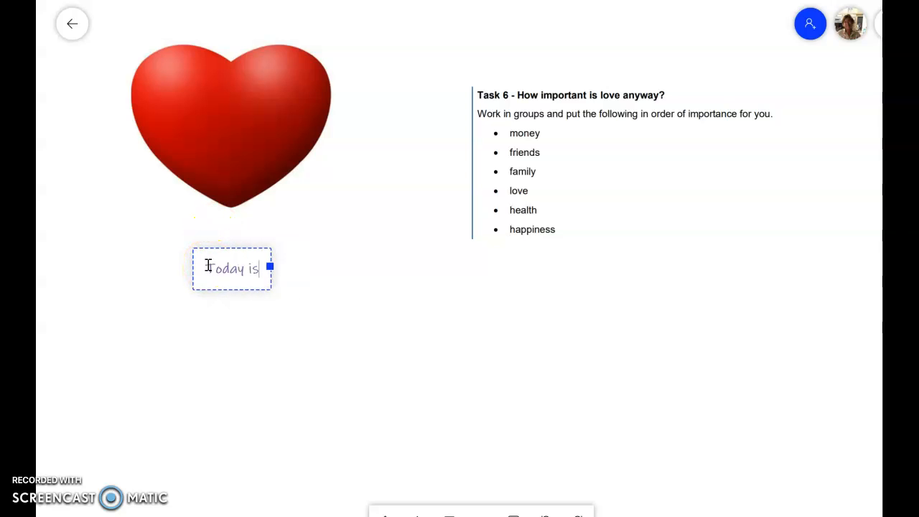
text( a specila)
key(BackSpace)
key(BackSpace)
key(BackSpace)
text(ila day)
key(BackSpace)
key(BackSpace)
key(BackSpace)
key(BackSpace)
key(BackSpace)
key(BackSpace)
key(BackSpace)
text(al)
key(BackSpace)
key(BackSpace)
text(ial day)
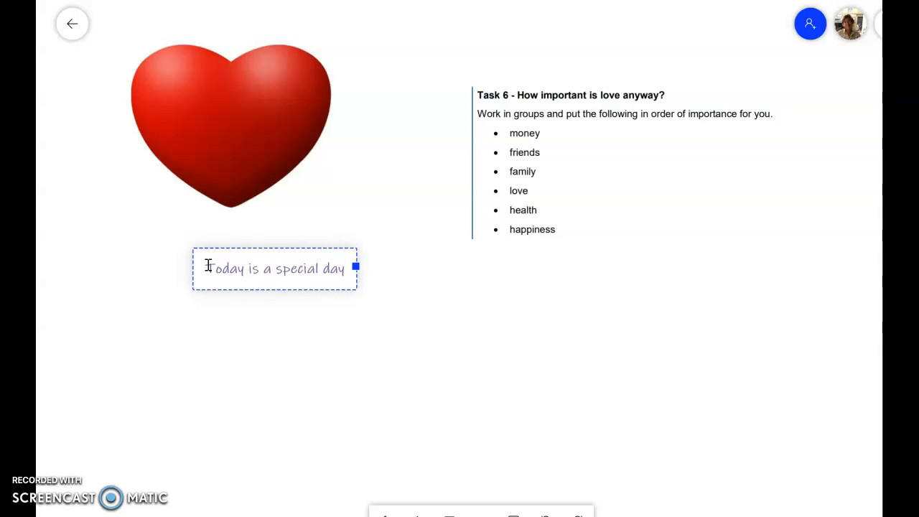
text( - what si the)
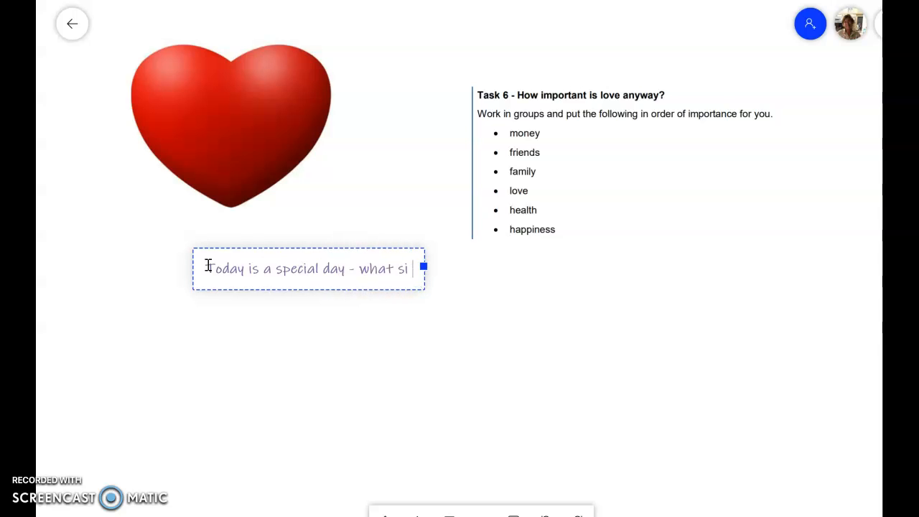
key(BackSpace)
key(BackSpace)
key(BackSpace)
key(BackSpace)
key(BackSpace)
key(BackSpace)
key(BackSpace)
text(is the origin)
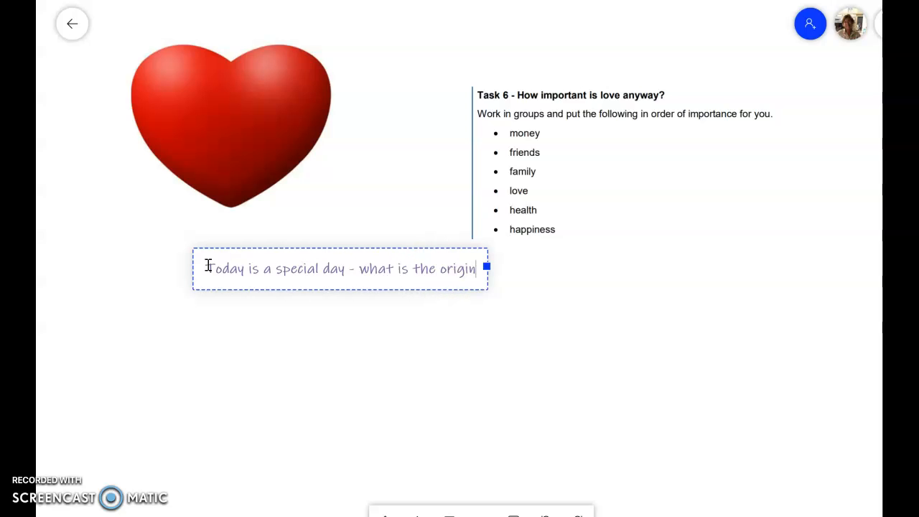
text( of V)
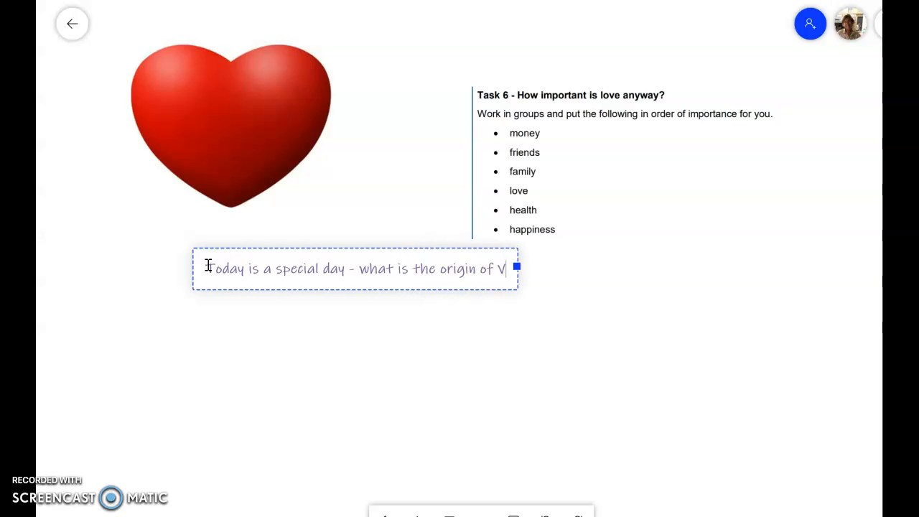
text(alentines's day?)
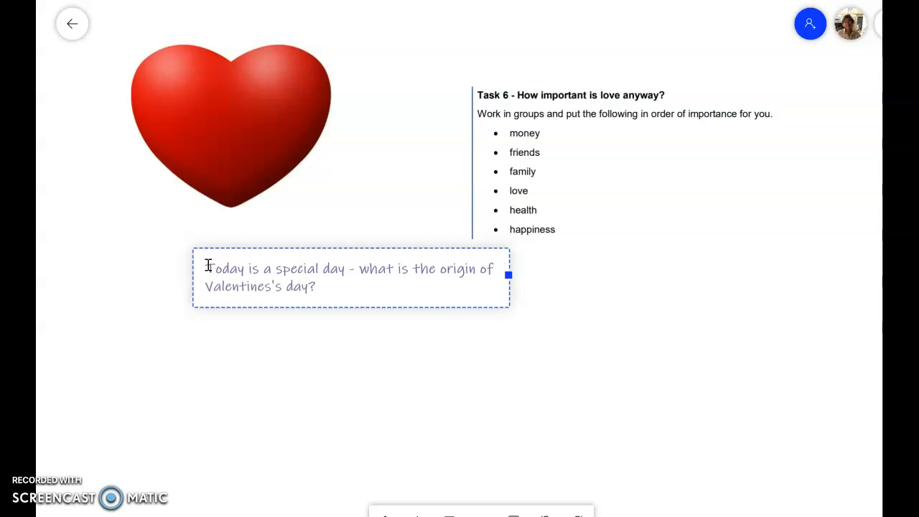
click(237, 425)
drag(242, 286, 123, 215)
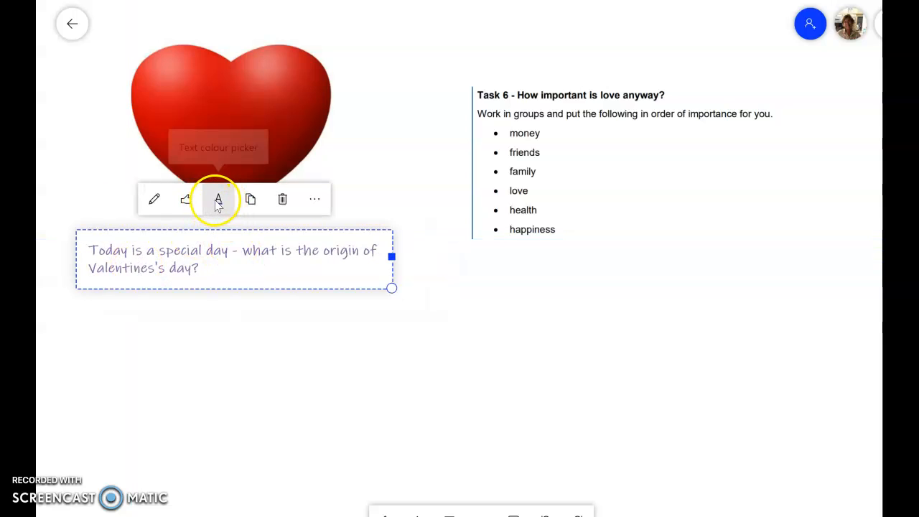
Change the colour of the Valentine's day question text below the heart to red.
click(218, 199)
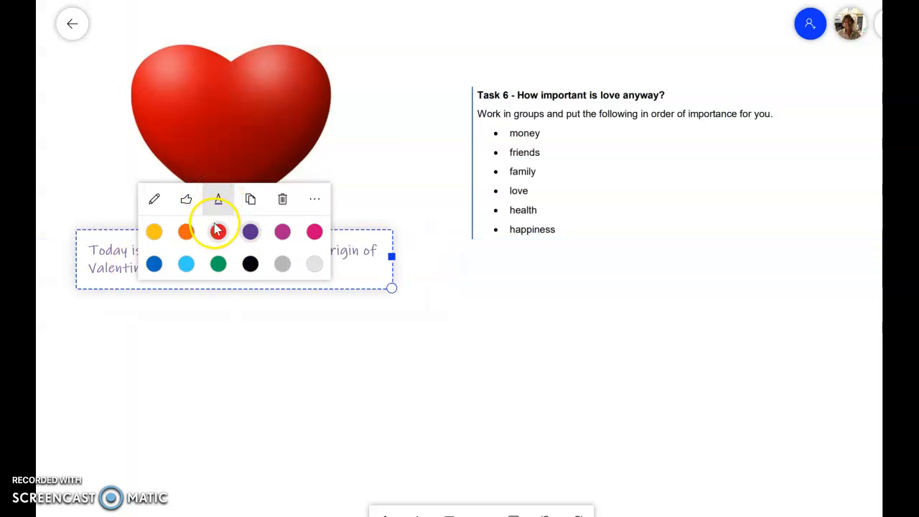
click(219, 230)
click(198, 386)
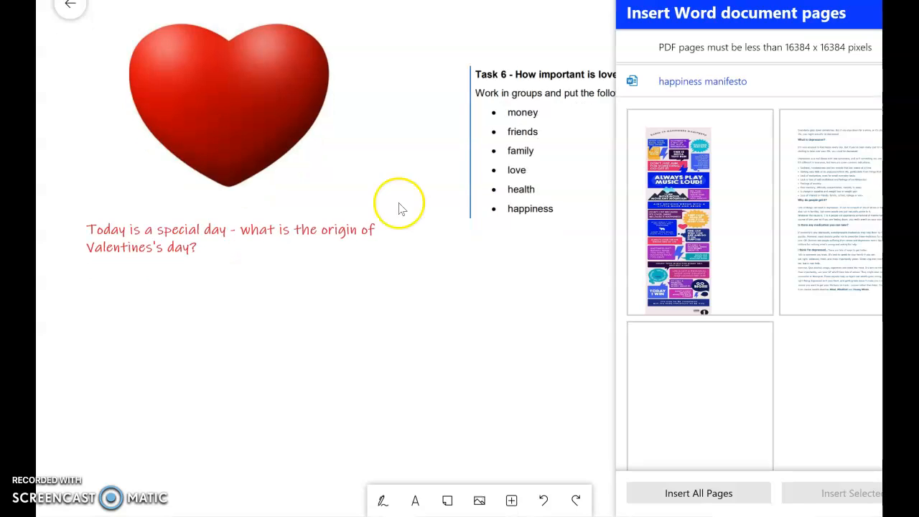
Insert only the first page of the Word document "happiness manifesto" onto the board.
click(511, 501)
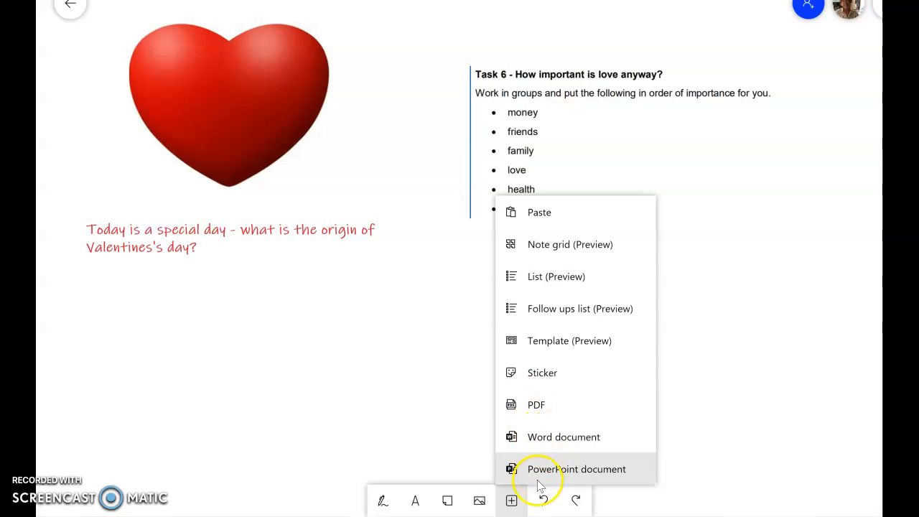
click(532, 440)
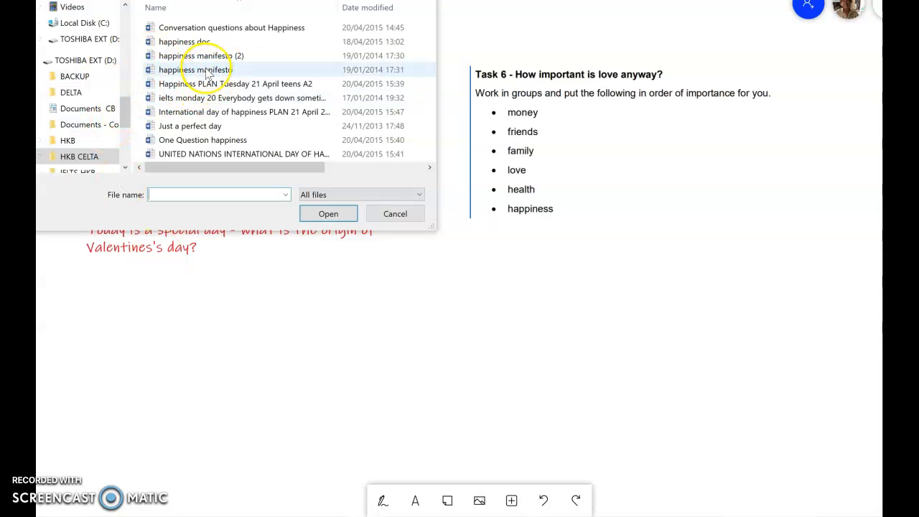
click(206, 70)
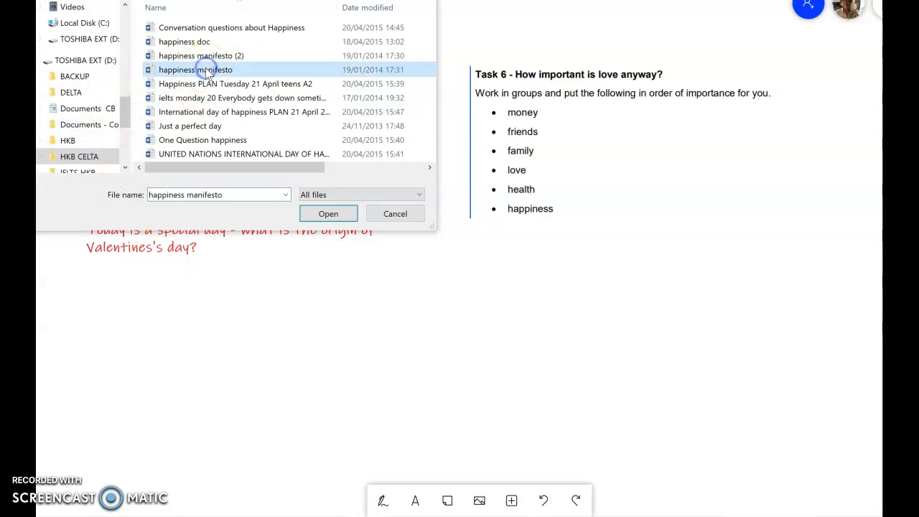
click(323, 213)
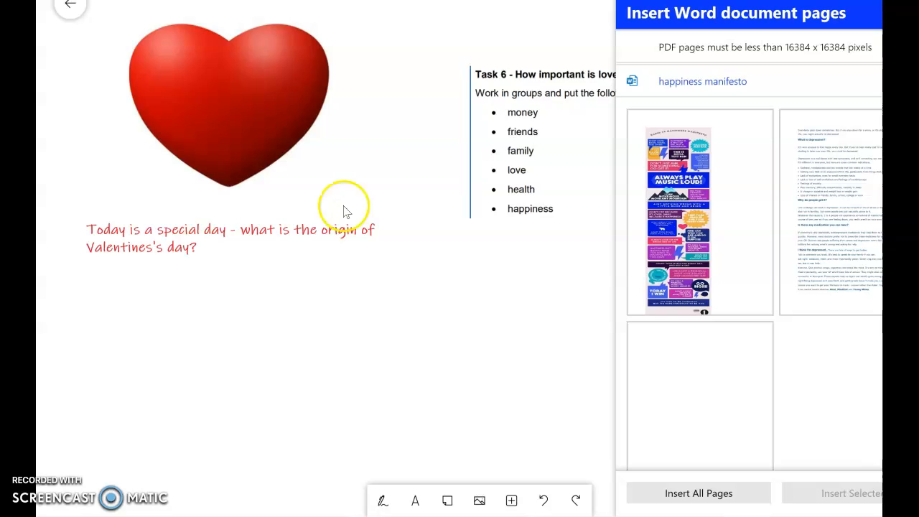
click(681, 226)
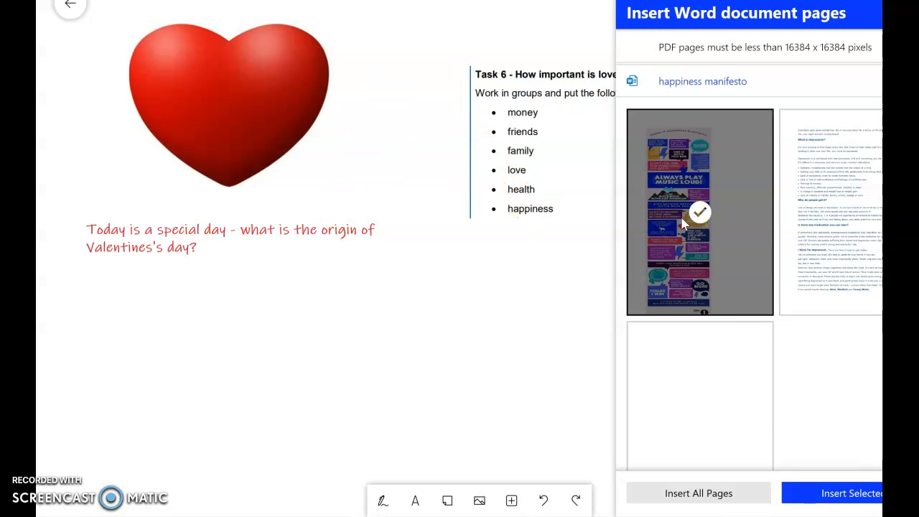
click(833, 493)
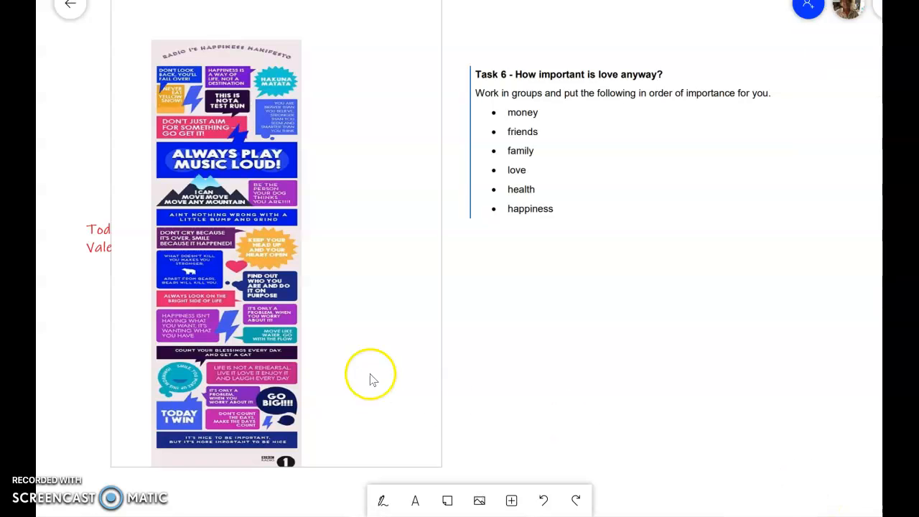
Move the inserted happiness manifesto page off the heart to the empty area right of the Task 6 text.
click(302, 311)
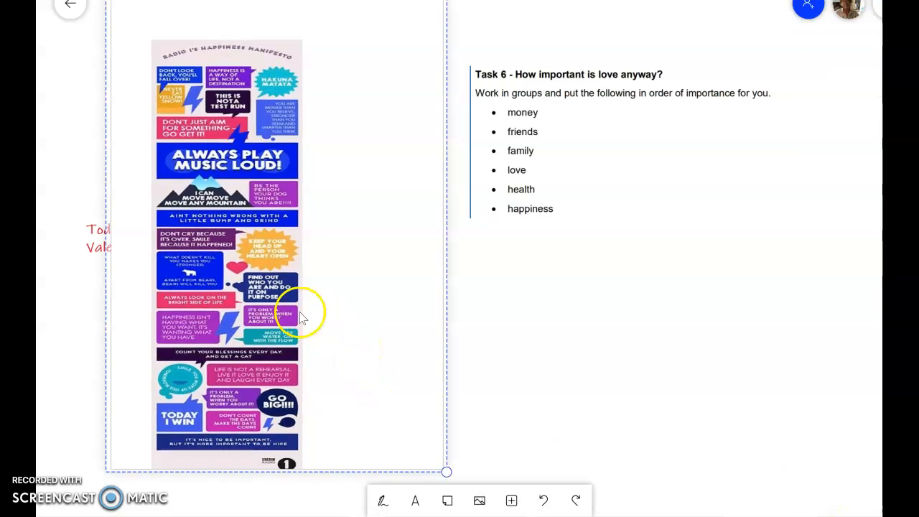
drag(300, 301, 775, 366)
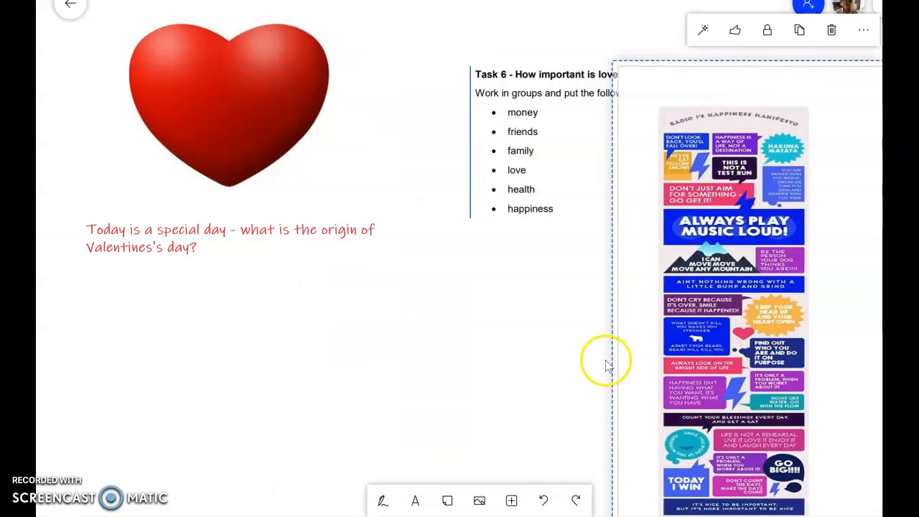
drag(605, 361, 457, 350)
drag(574, 315, 816, 307)
drag(657, 282, 347, 275)
drag(547, 256, 726, 257)
drag(455, 260, 605, 251)
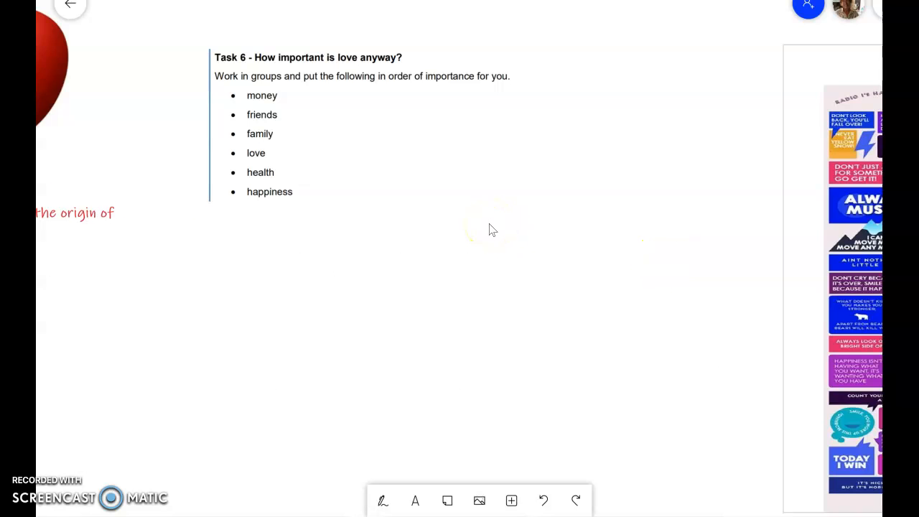
scroll(490, 225, left, 5)
scroll(490, 225, right, 1)
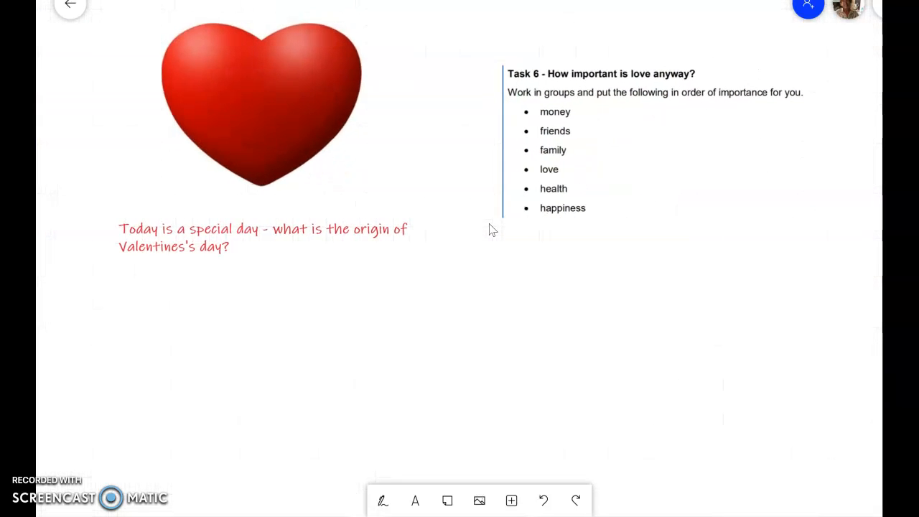
scroll(488, 230, up, 6)
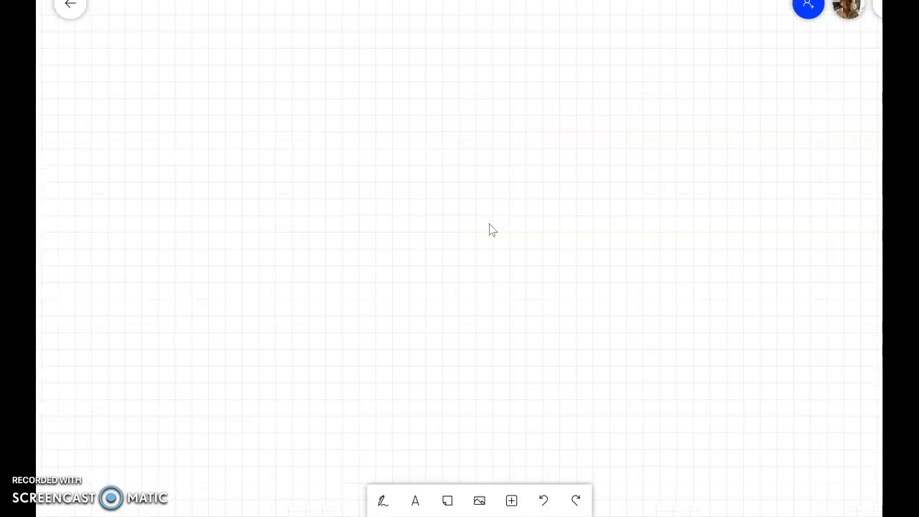
scroll(488, 229, down, 6)
scroll(489, 230, right, 2)
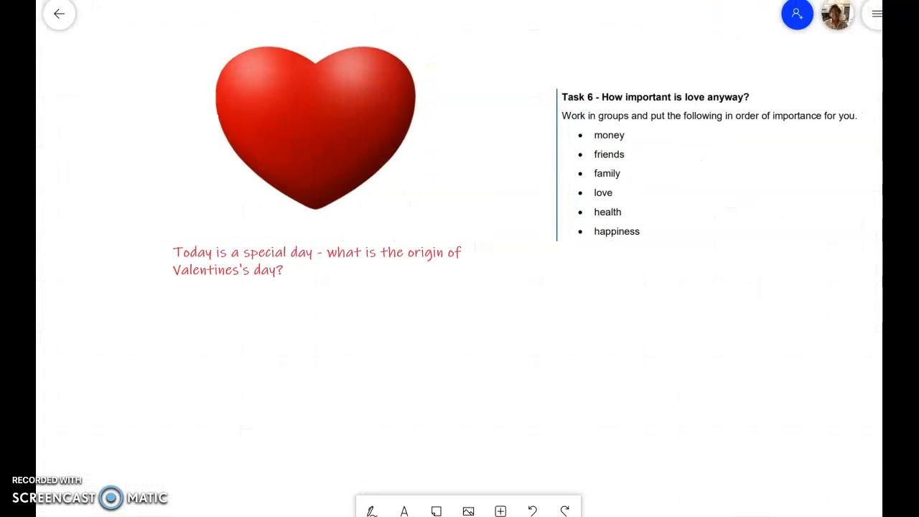
Search for a colleague by first name, invite the matching contact to the board with edit permission, and return to the canvas.
click(808, 7)
click(784, 42)
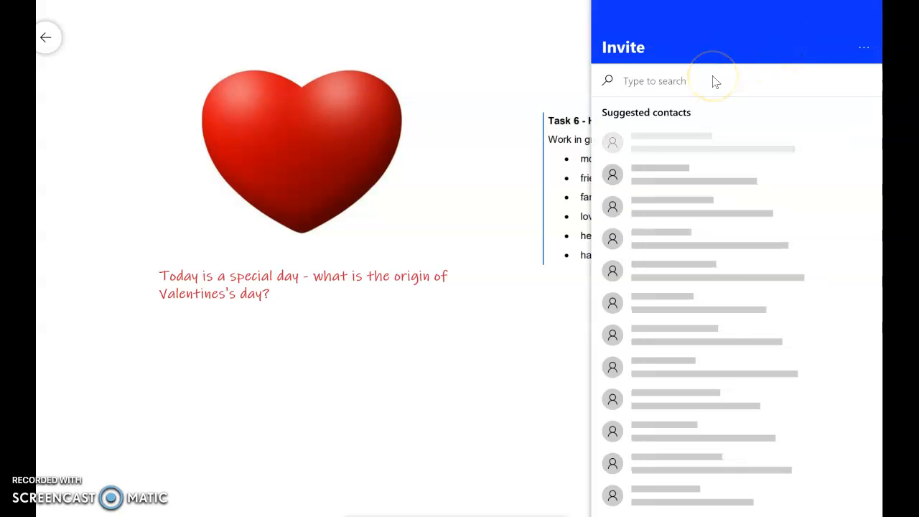
text(Justi)
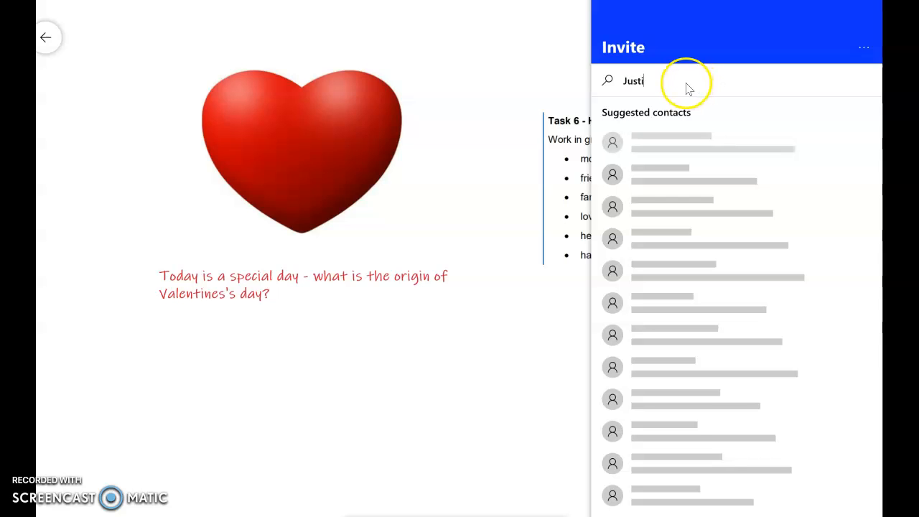
click(659, 125)
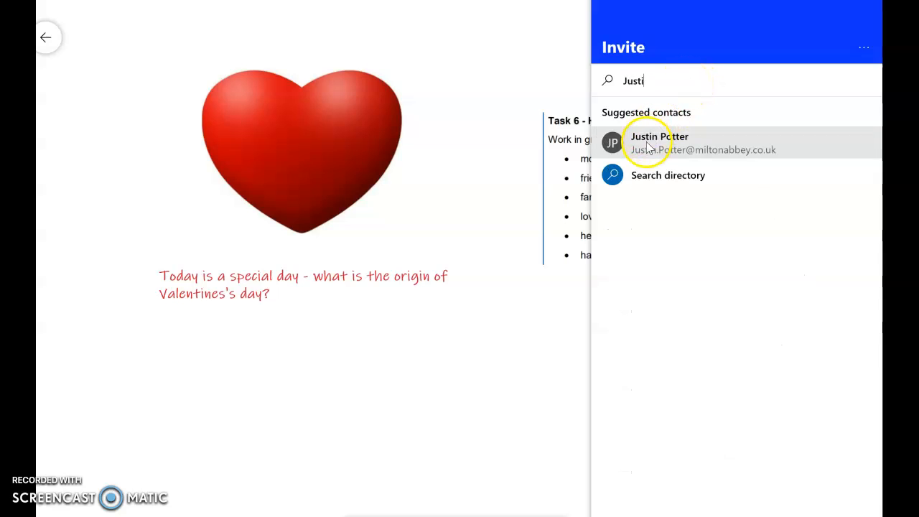
click(641, 147)
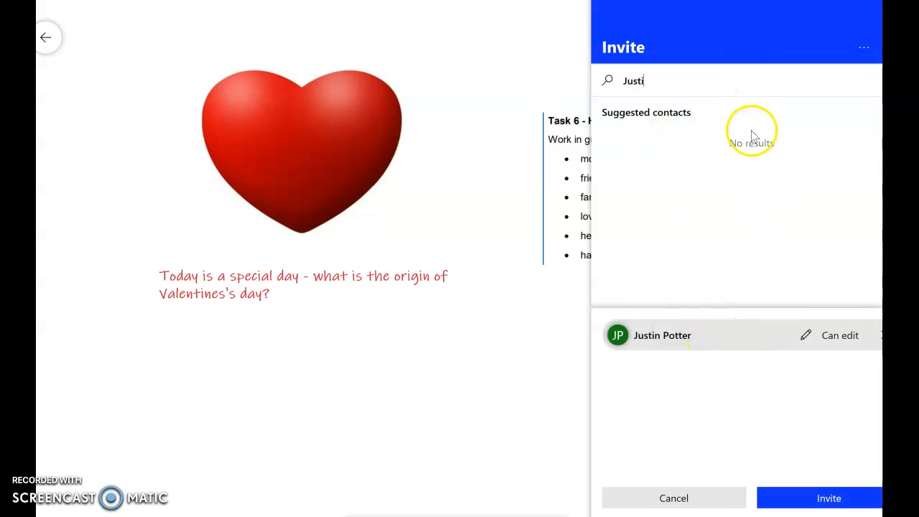
click(791, 496)
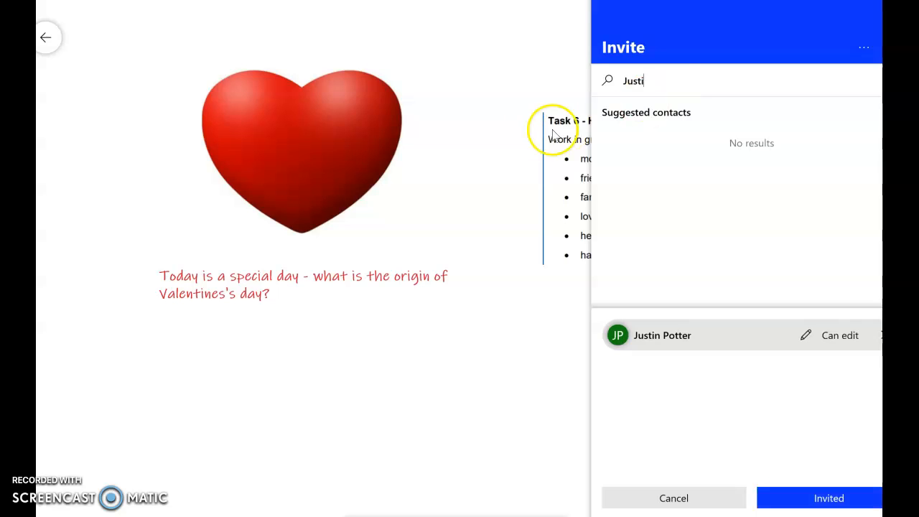
click(895, 47)
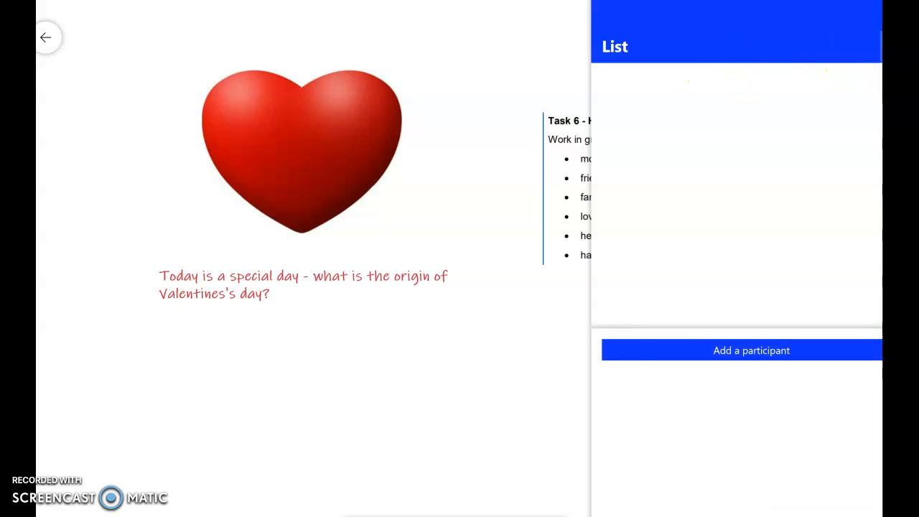
click(895, 48)
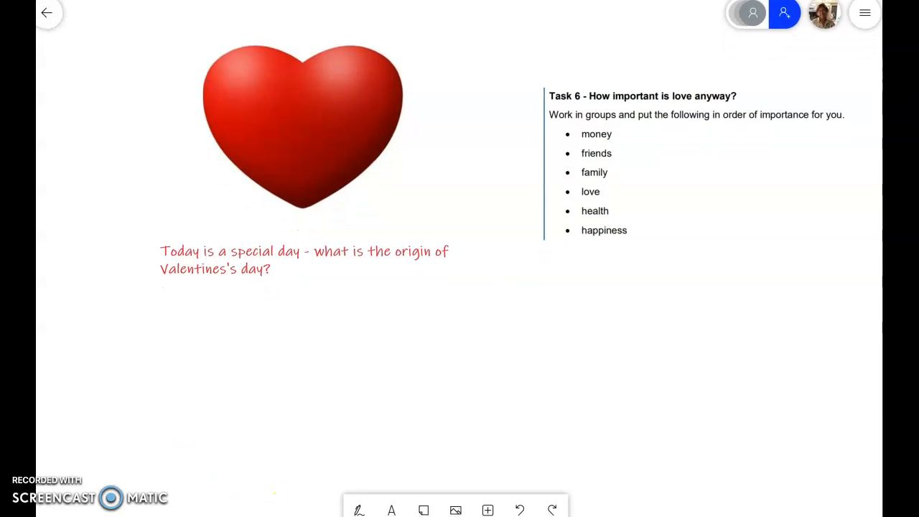
Highlight the bullet "money" in the Task 6 list with the neon blue highlighter and finish inking.
click(361, 503)
click(493, 502)
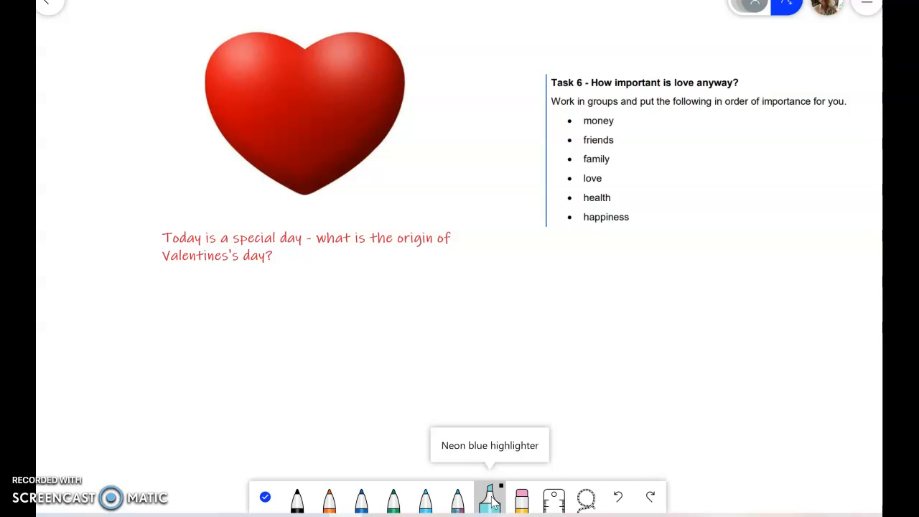
click(488, 496)
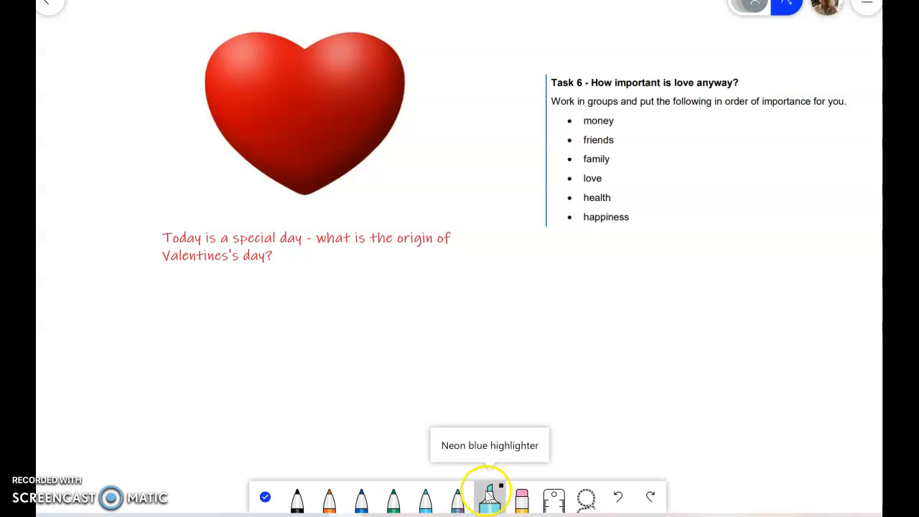
click(491, 496)
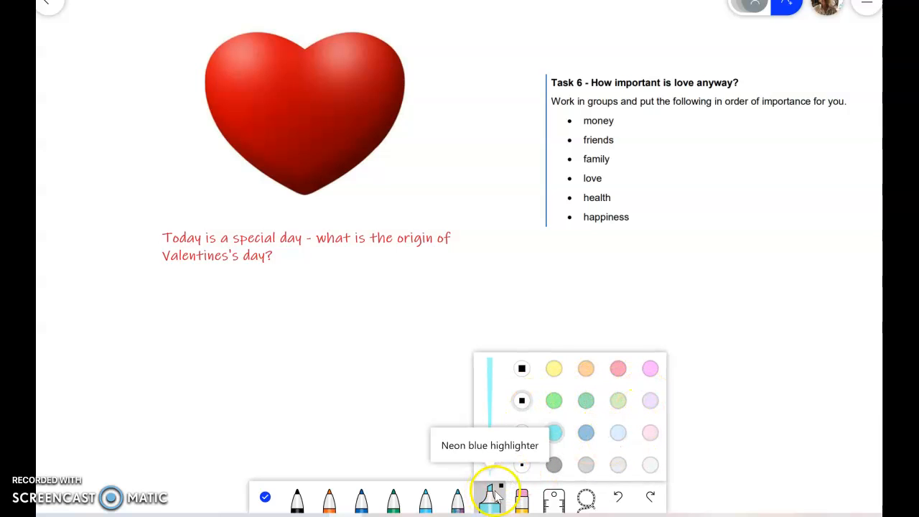
click(651, 228)
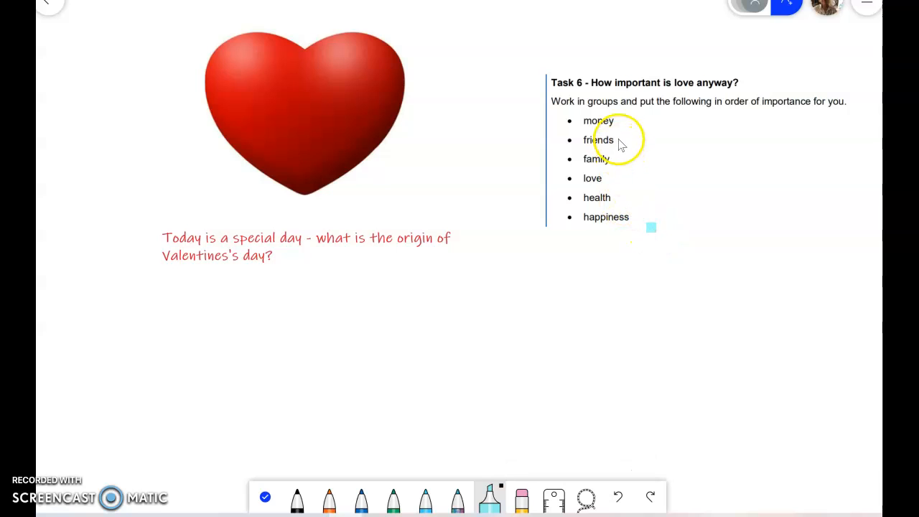
mouse_move(615, 126)
mouse_down()
mouse_move(565, 122)
mouse_move(619, 127)
mouse_up()
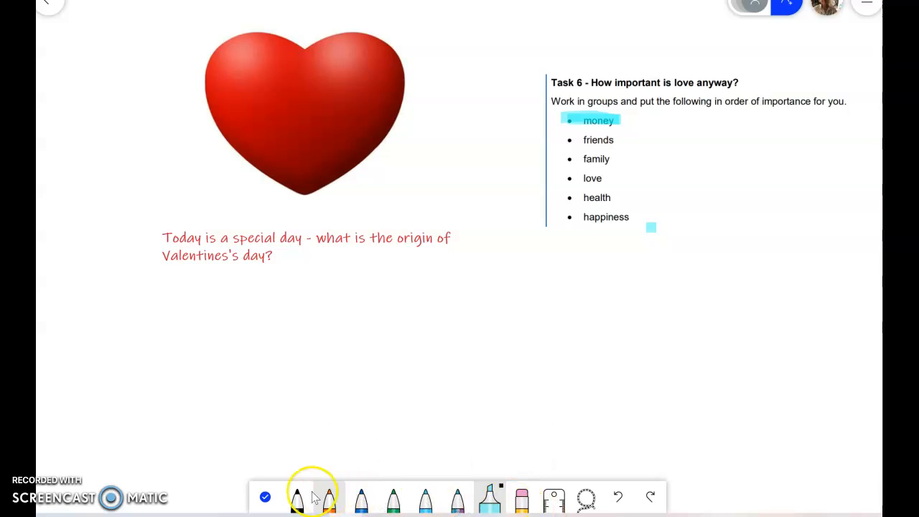
click(264, 497)
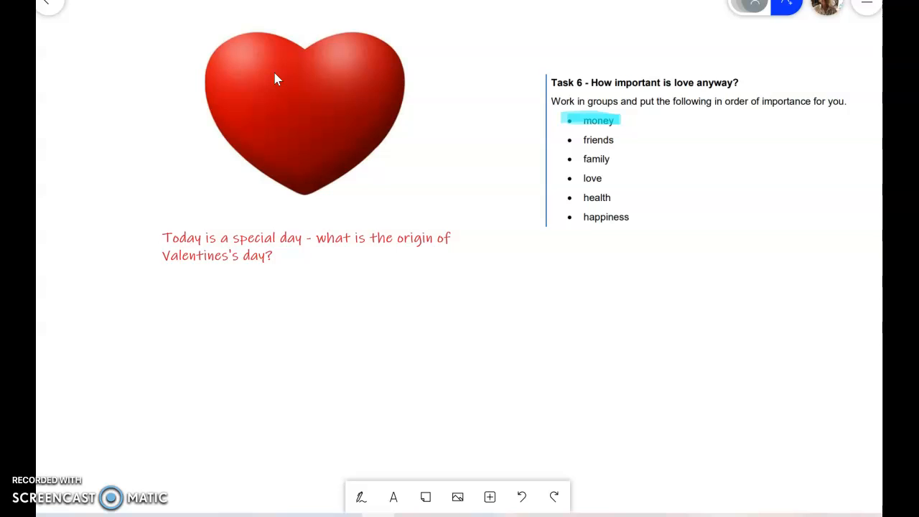
Add a blank yellow sticky note and place it over the middle of the heart.
click(356, 295)
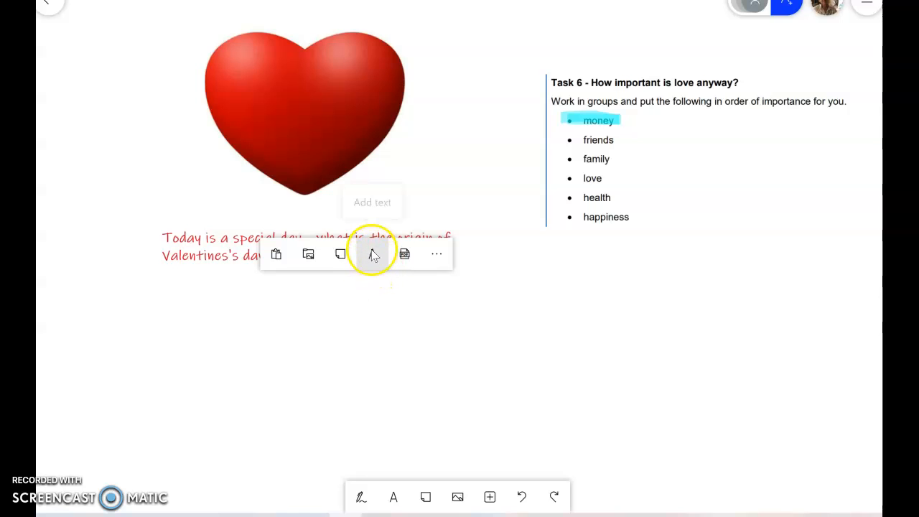
click(340, 257)
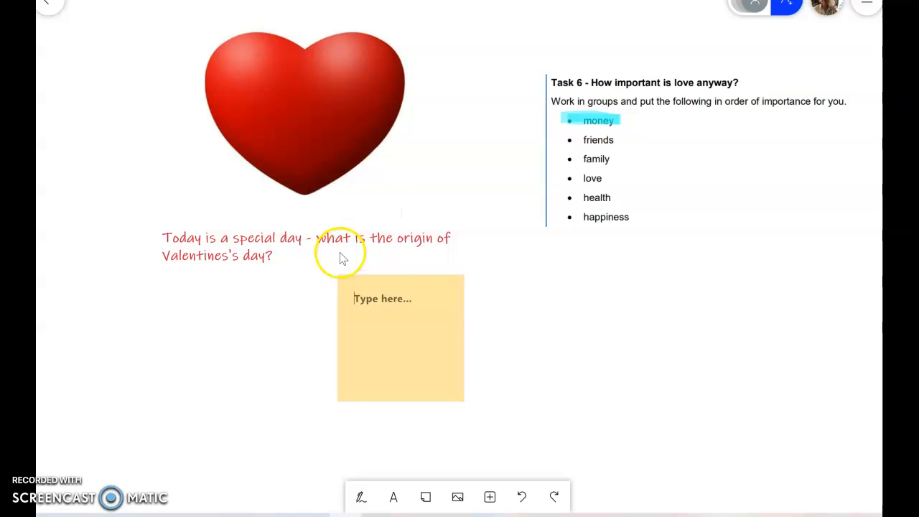
drag(390, 334, 273, 113)
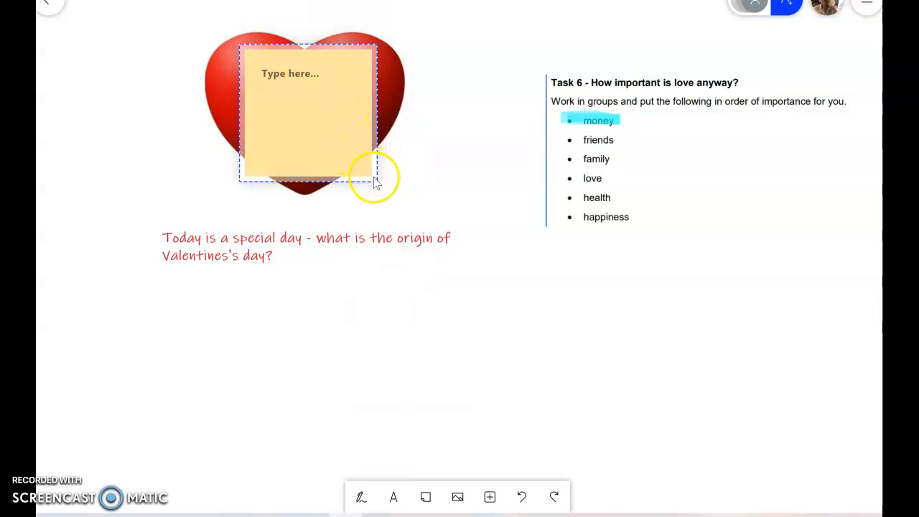
click(402, 188)
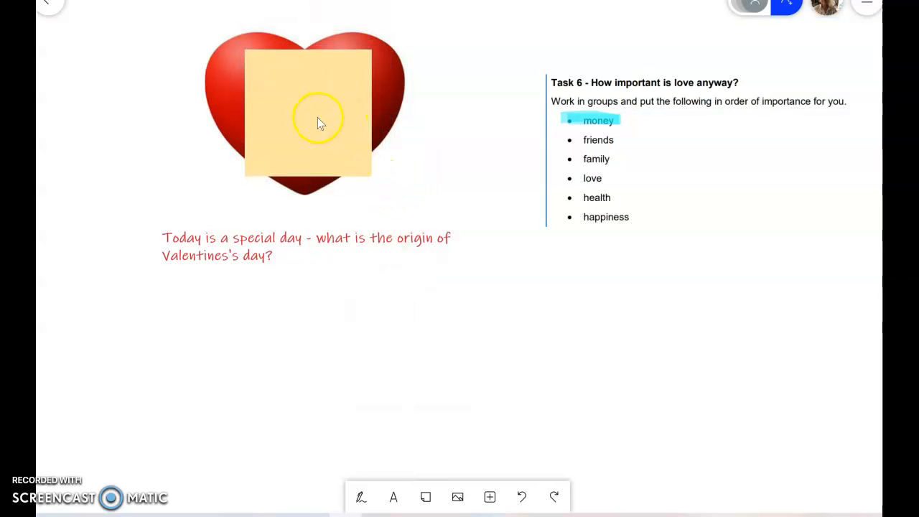
Format the board background with the light pink colour, keeping the Solid grid style.
right_click(339, 364)
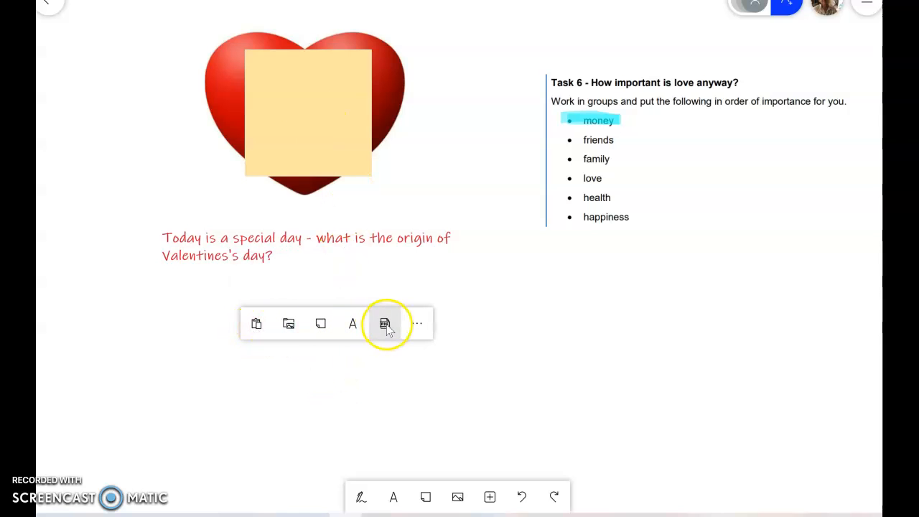
click(417, 326)
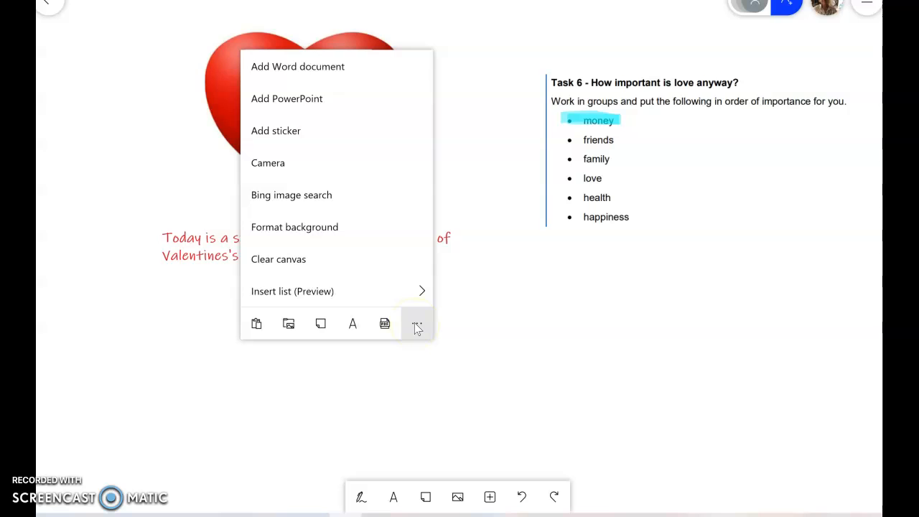
click(342, 227)
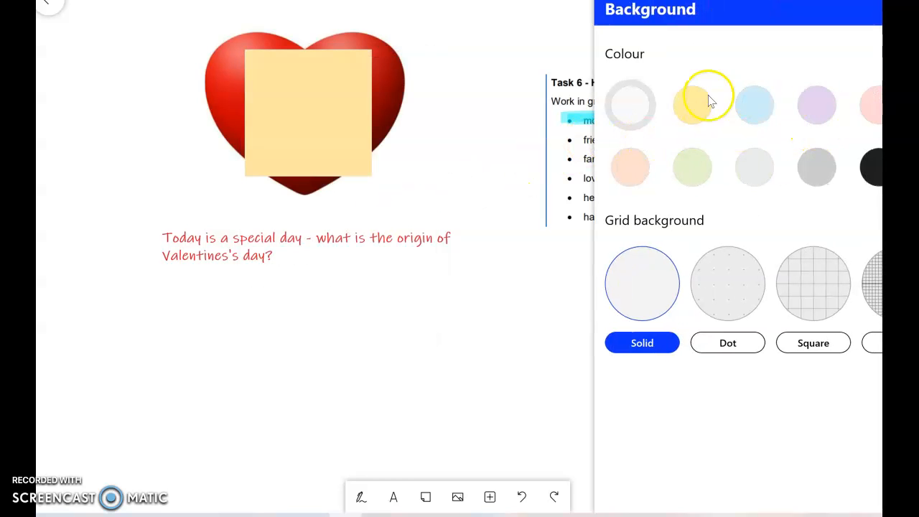
click(872, 108)
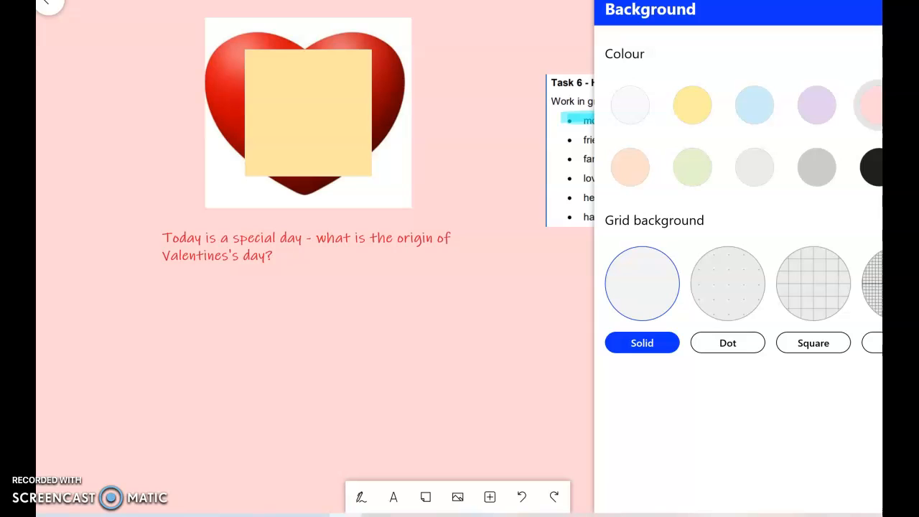
click(592, 133)
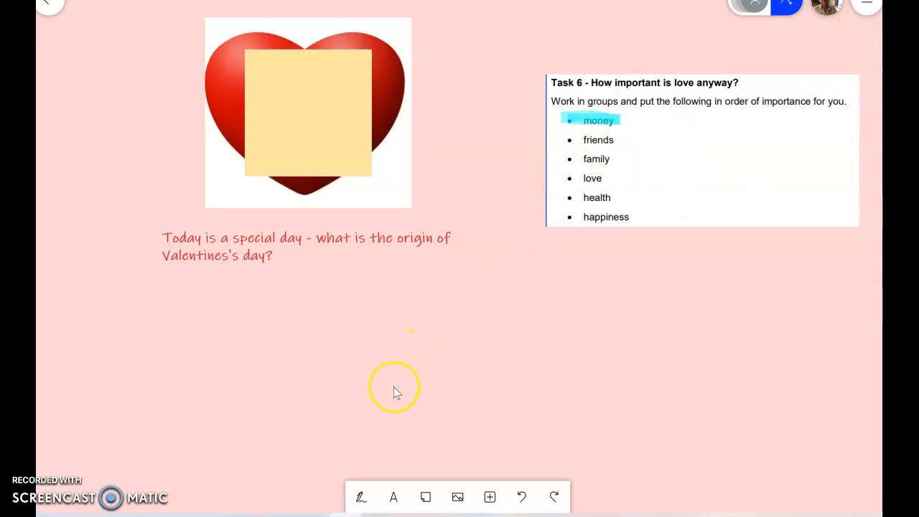